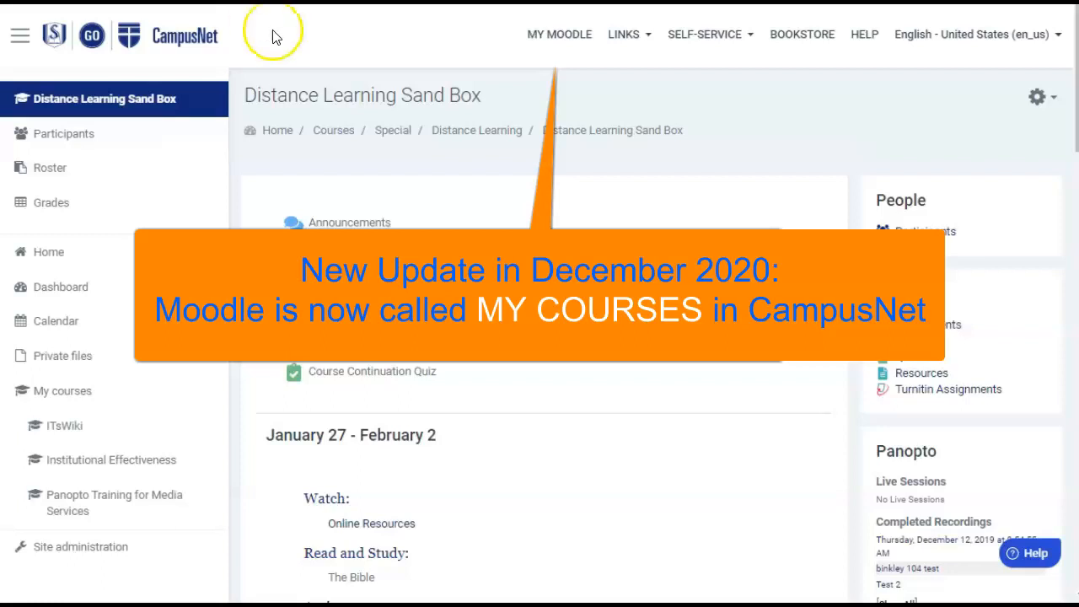
Step: In the gradebook setup, edit the course's top-level category with Weighted mean of grades as its aggregation and save it
click(1054, 101)
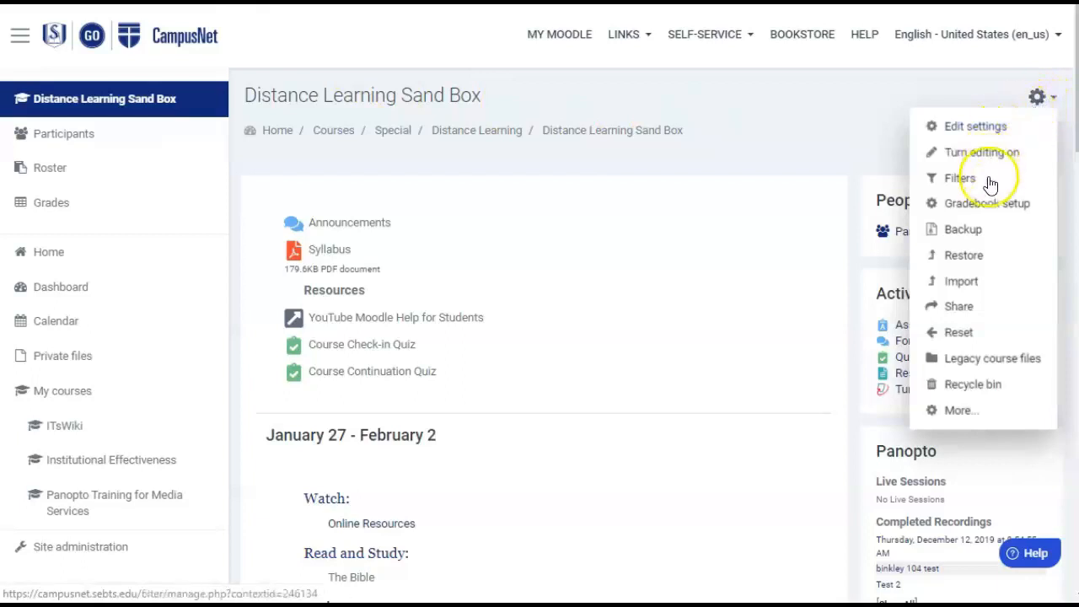
click(992, 204)
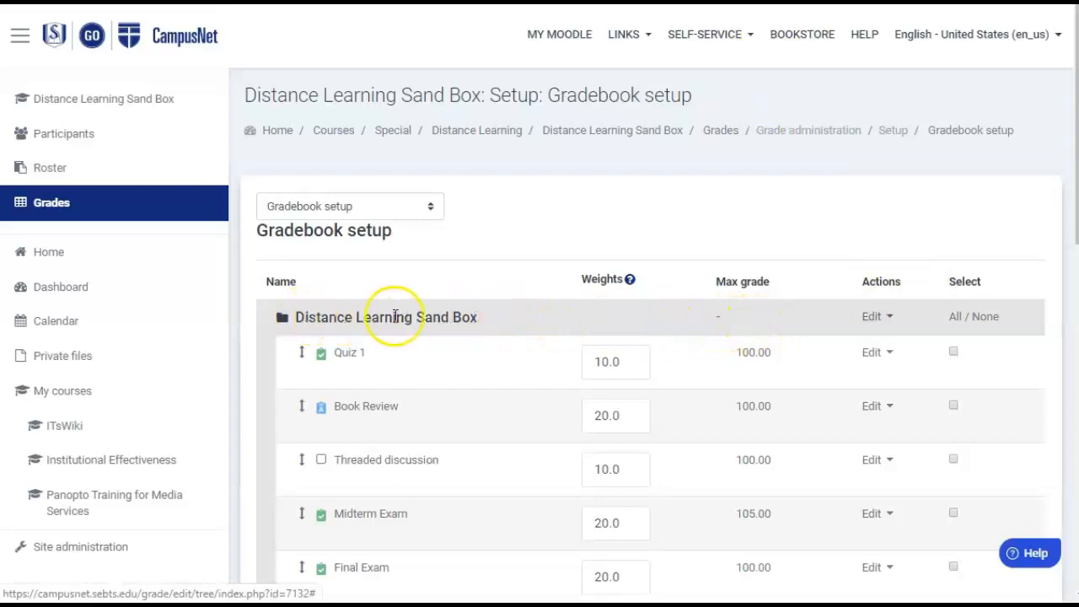
click(892, 318)
click(850, 352)
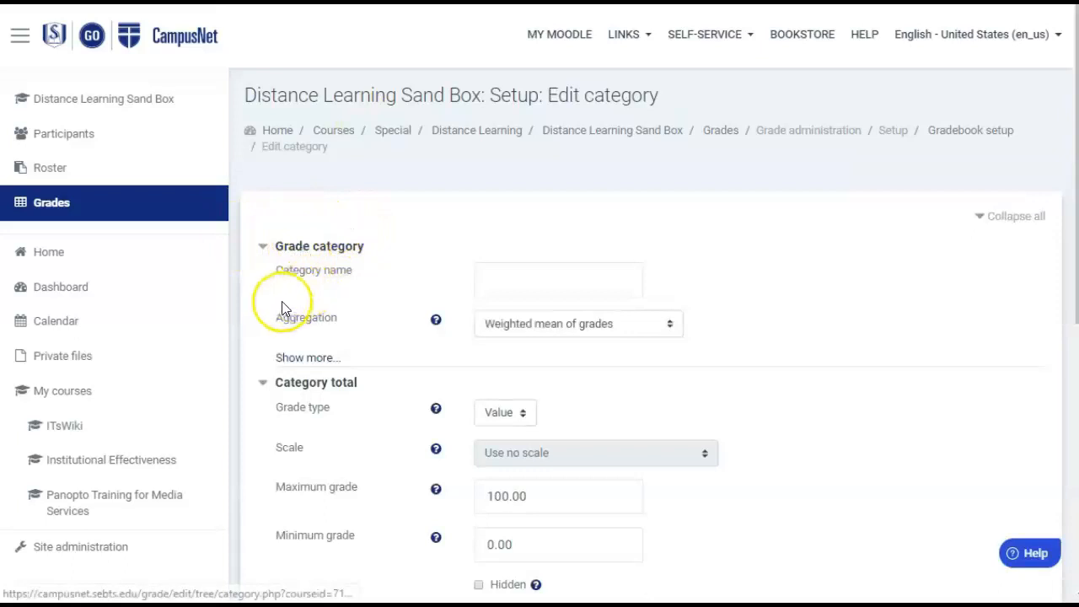
click(668, 326)
click(668, 325)
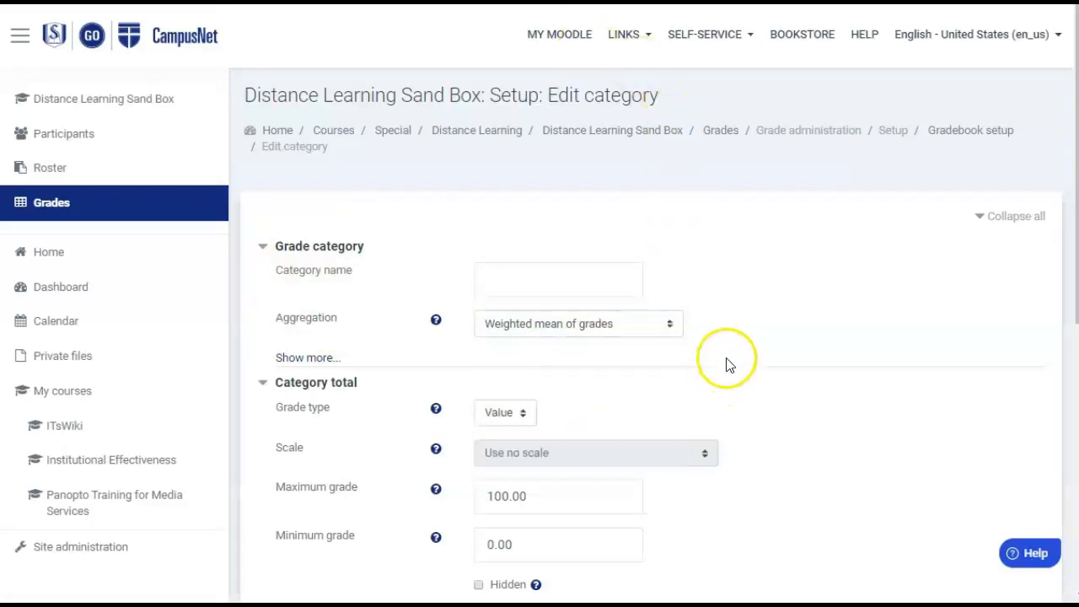
scroll(716, 363, down, 3)
scroll(709, 362, down, 1)
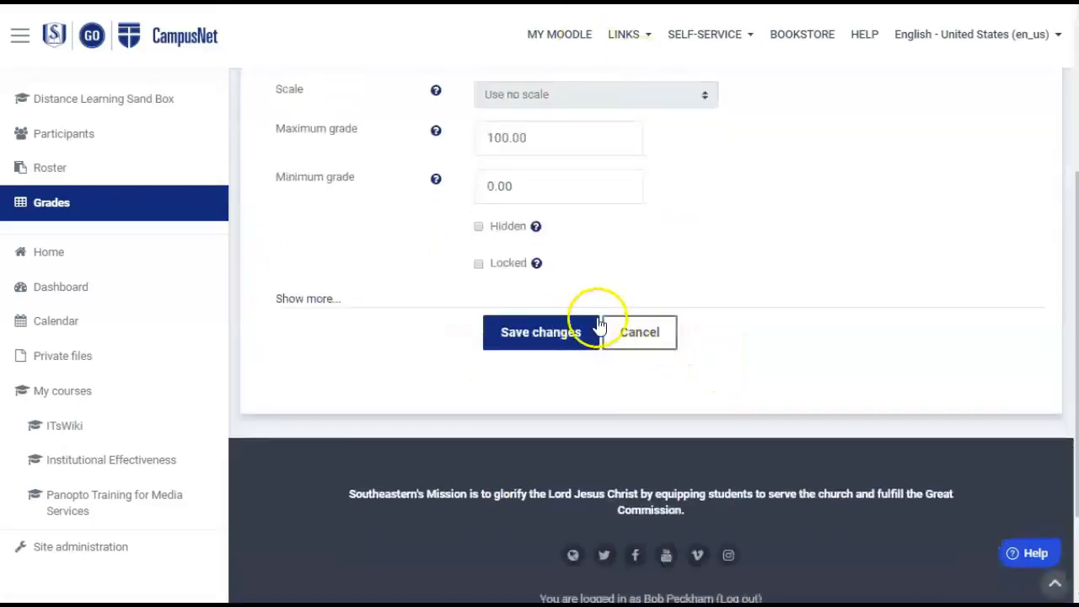
click(544, 334)
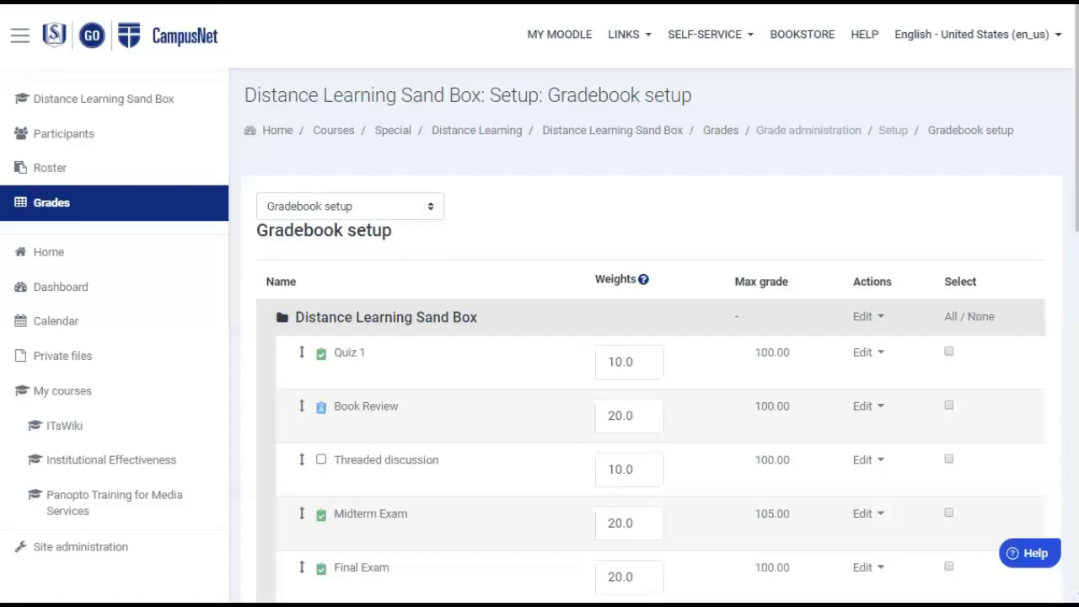
Step: Start a new grade category named Quizzes with its aggregation set to Mean of grades
scroll(697, 306, down, 7)
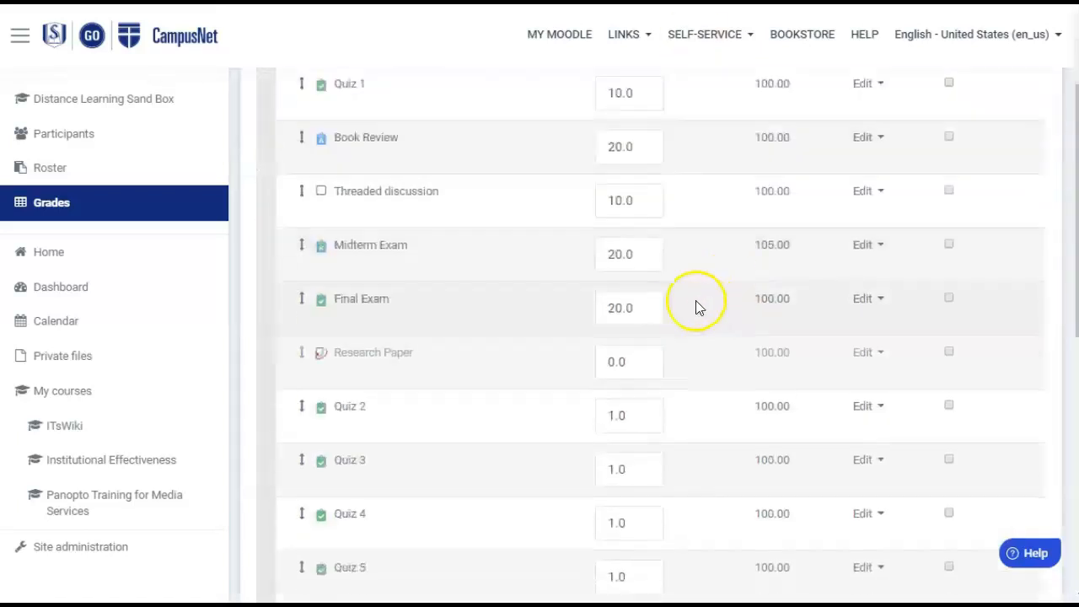
scroll(683, 314, down, 1)
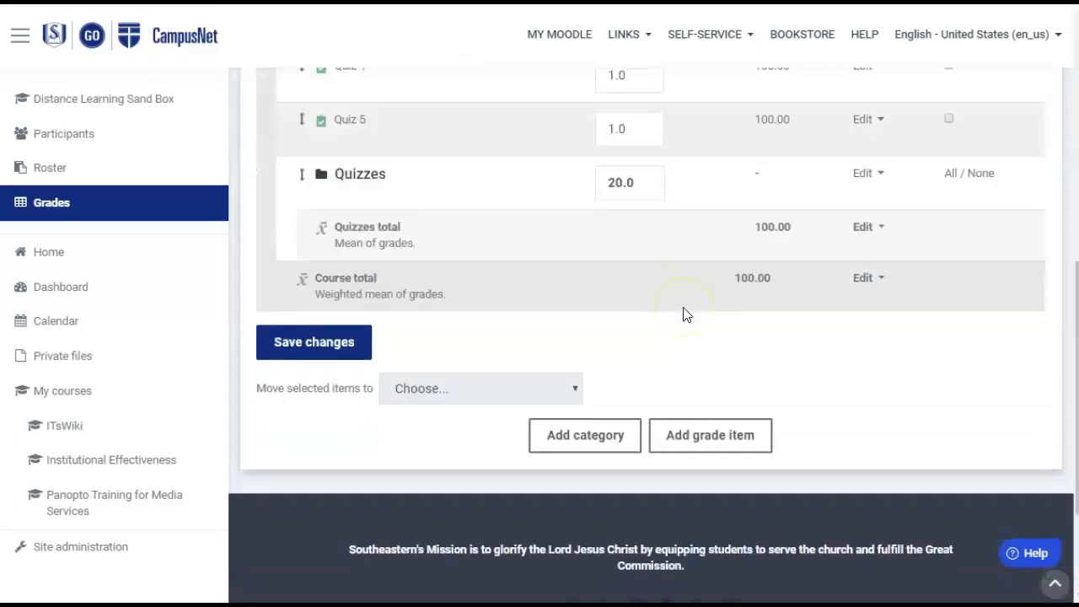
click(598, 435)
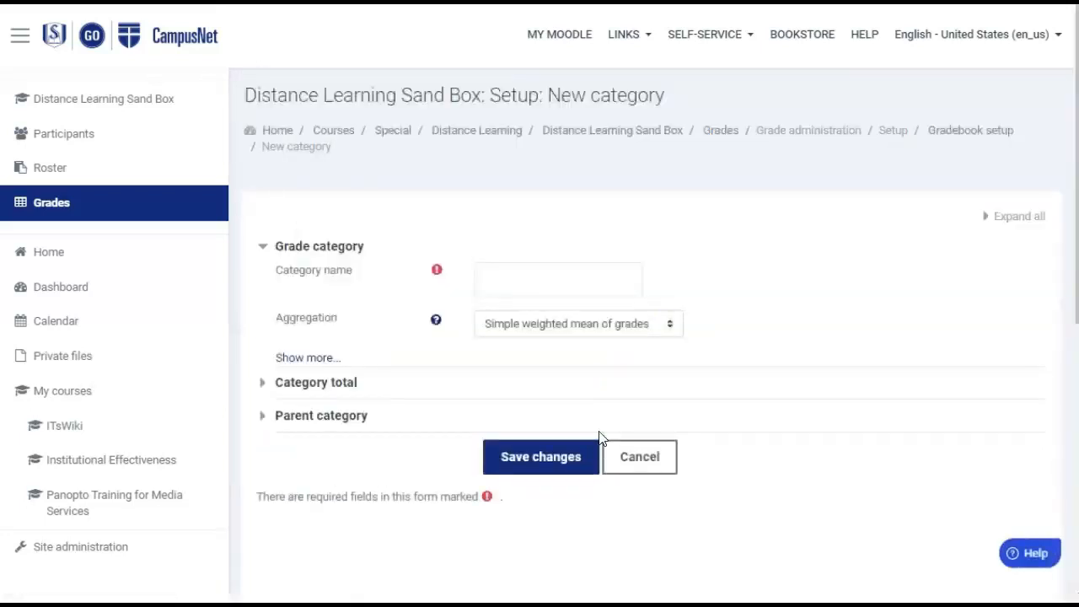
click(529, 272)
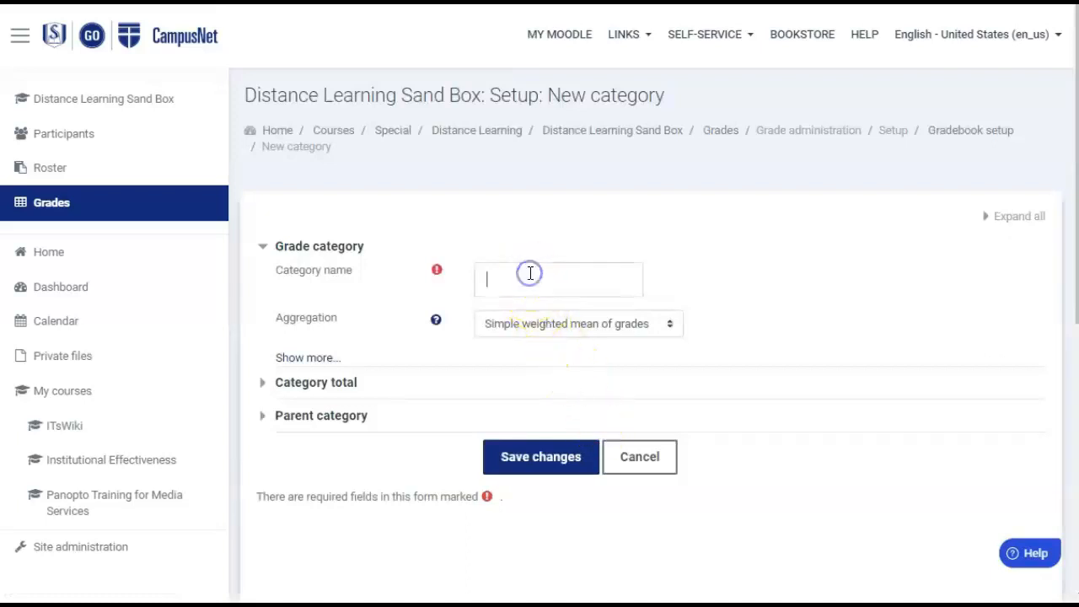
text(Quizzes)
click(535, 279)
click(671, 326)
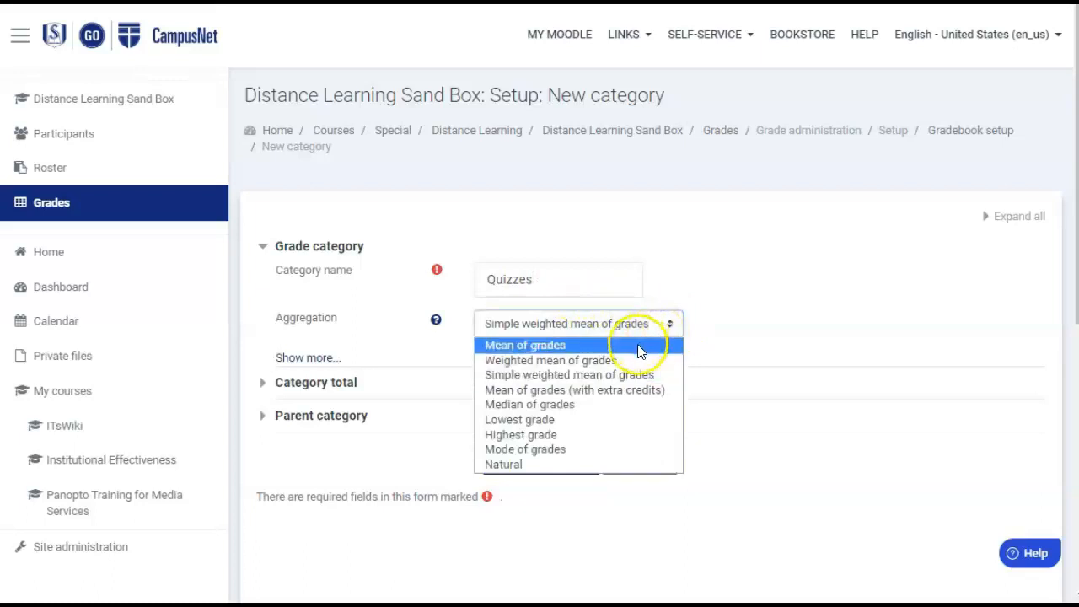
click(638, 346)
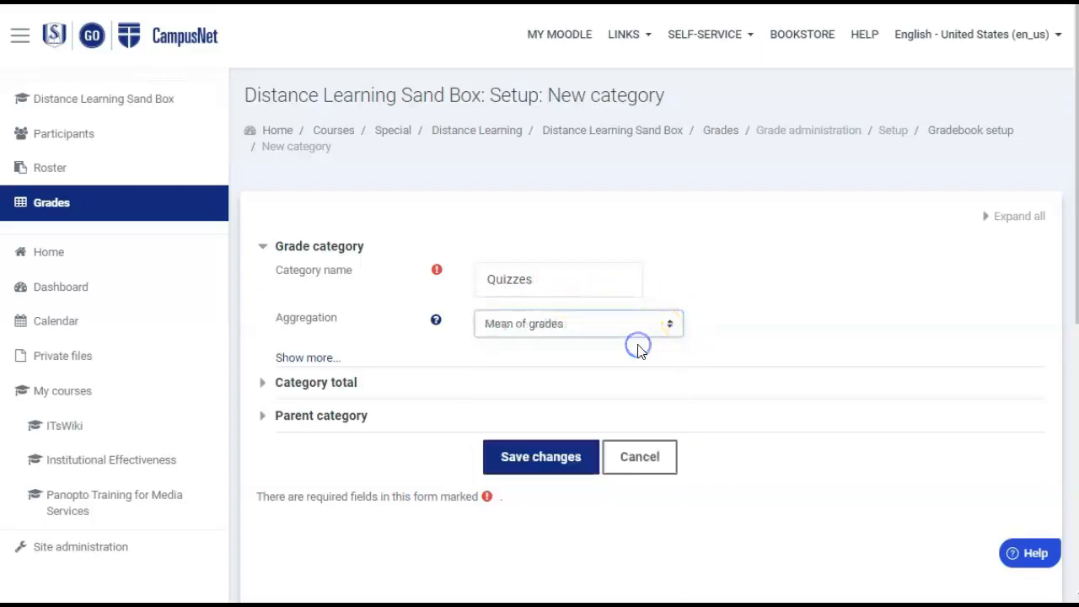
click(702, 358)
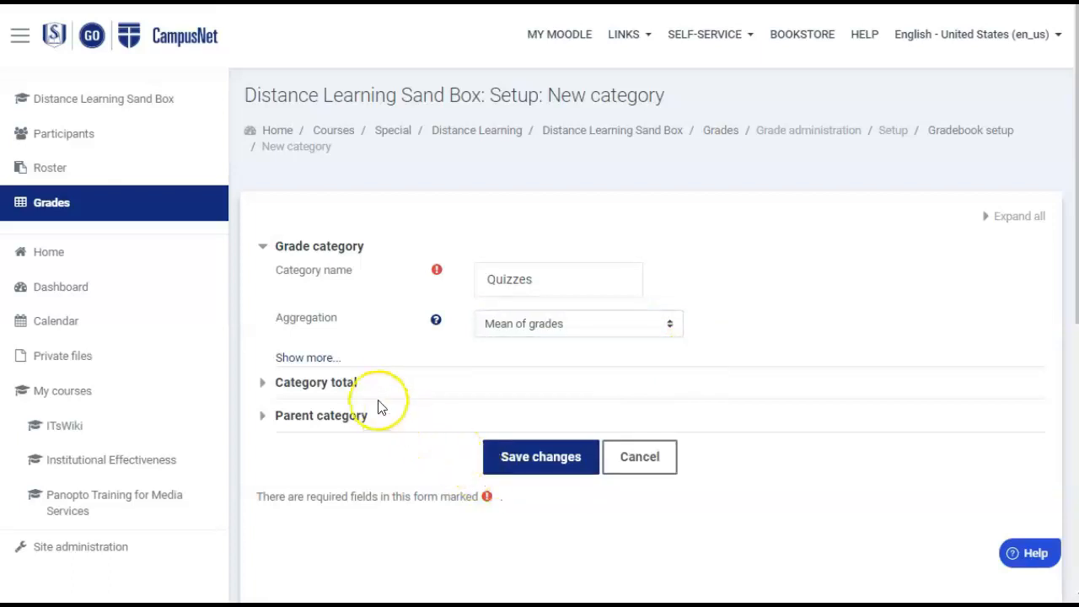
Step: Make the Quizzes category exclude empty grades and drop the lowest 1, and save it through the grade recalculation
click(303, 358)
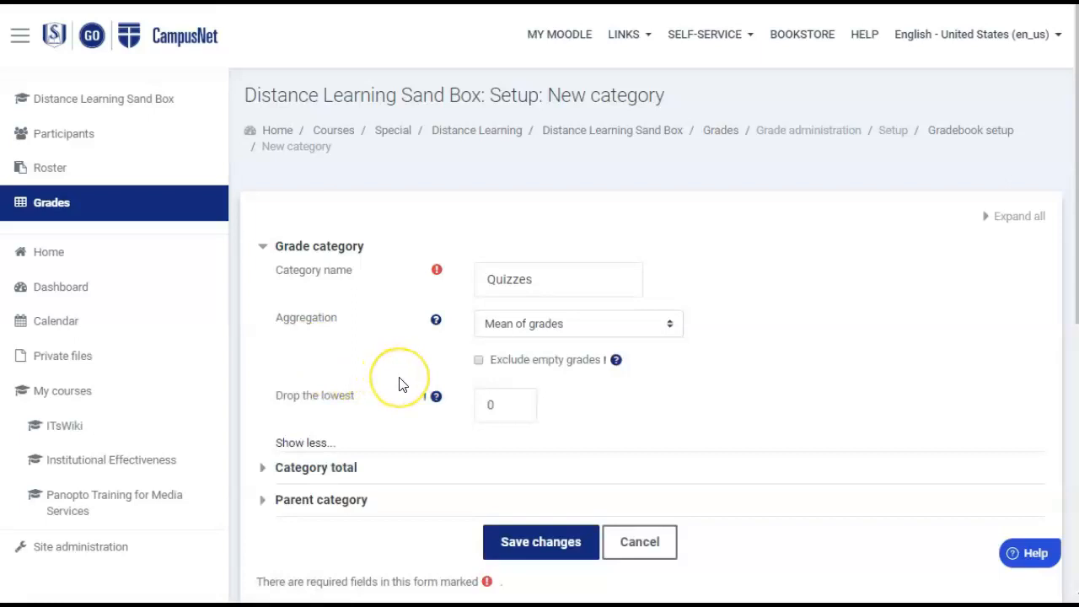
click(478, 366)
click(478, 361)
click(478, 361)
click(501, 405)
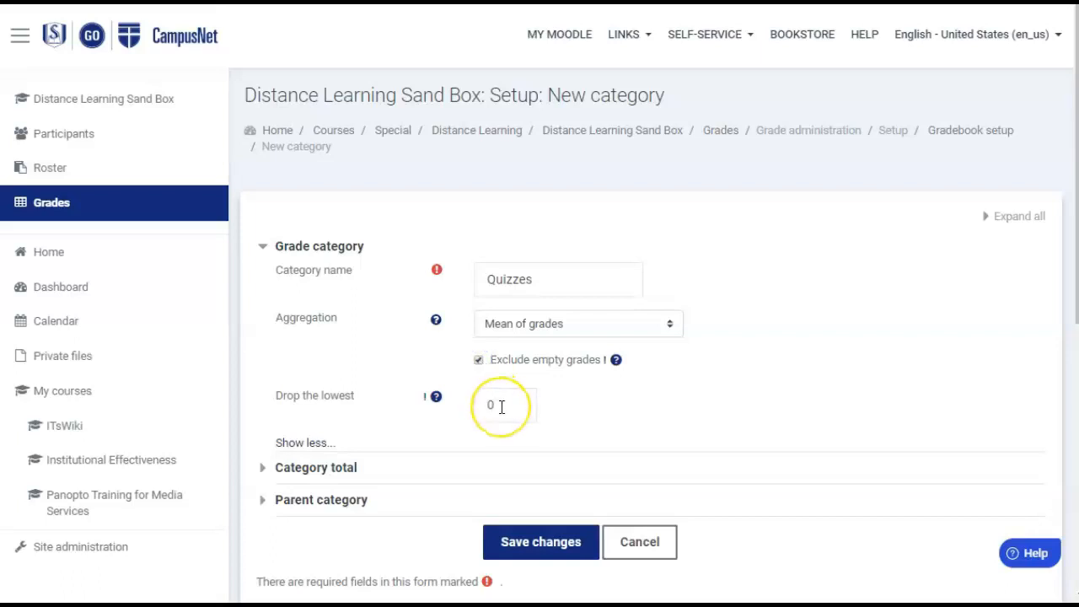
double_click(501, 406)
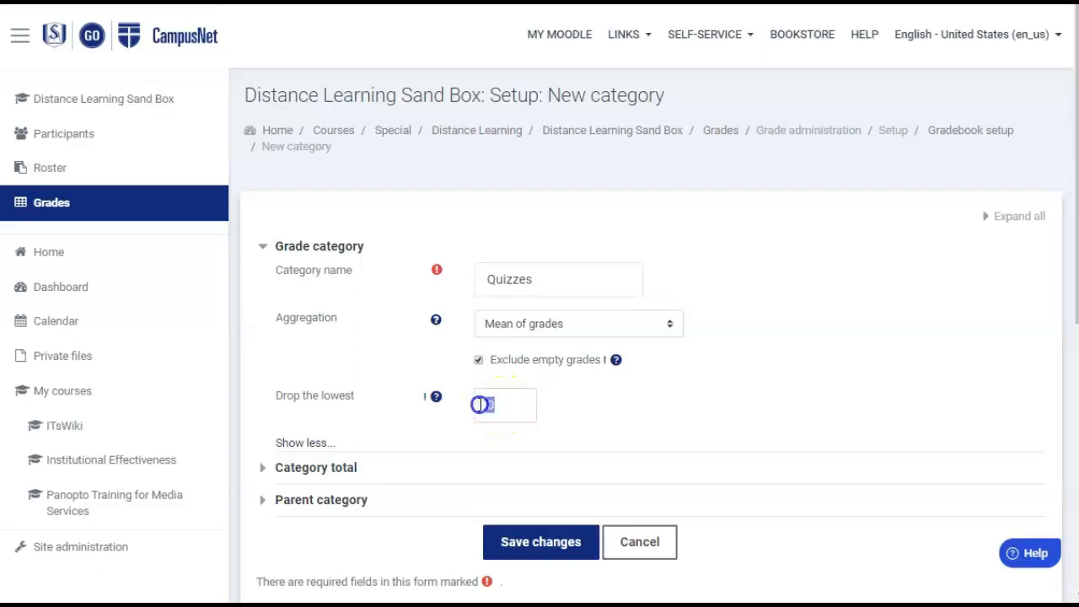
text(1)
click(715, 427)
click(556, 549)
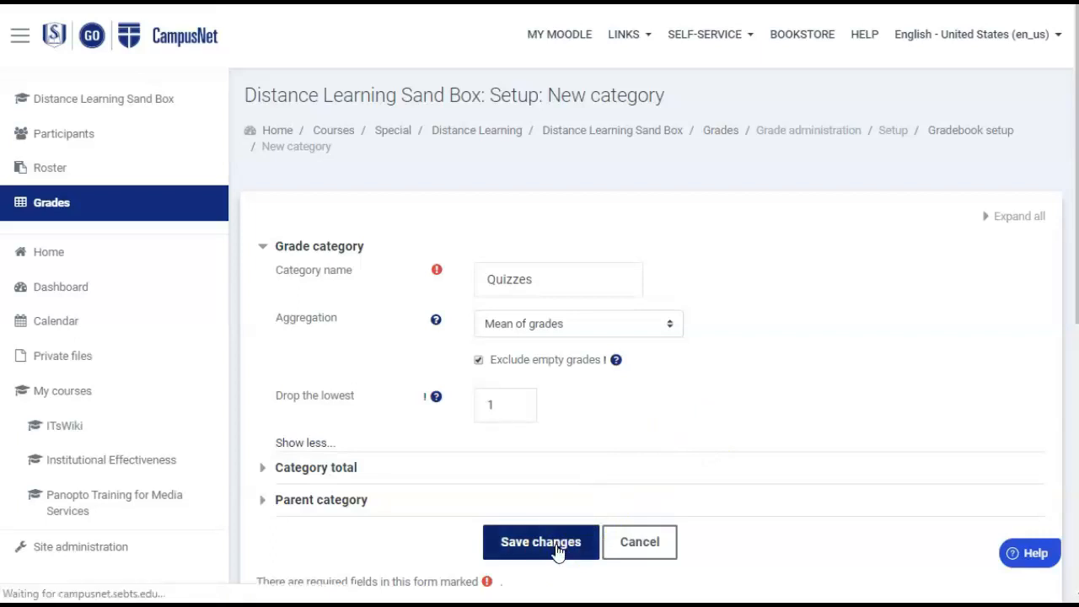
click(564, 507)
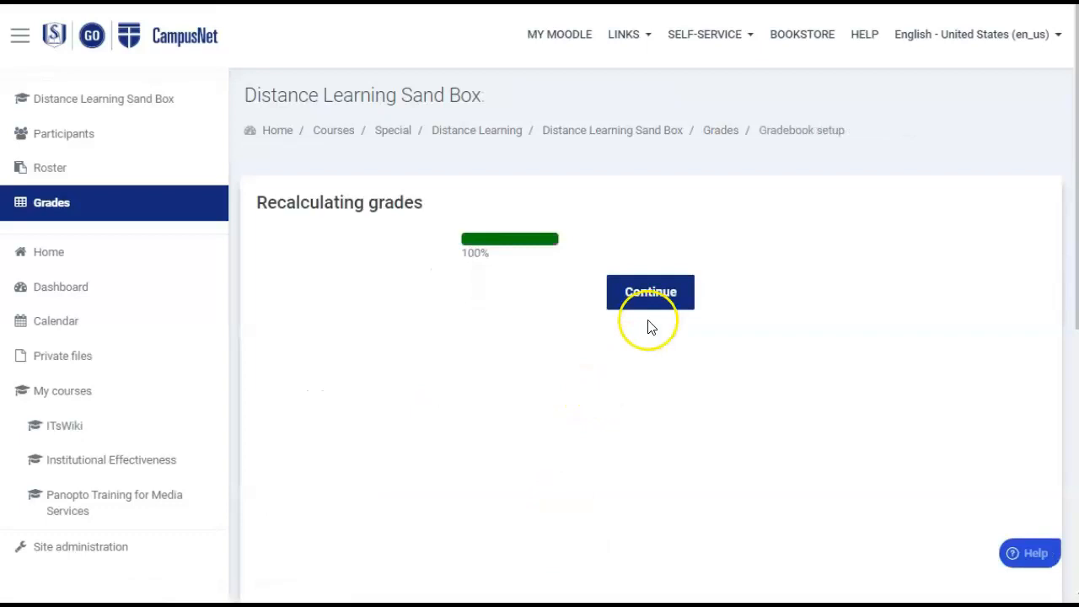
click(650, 295)
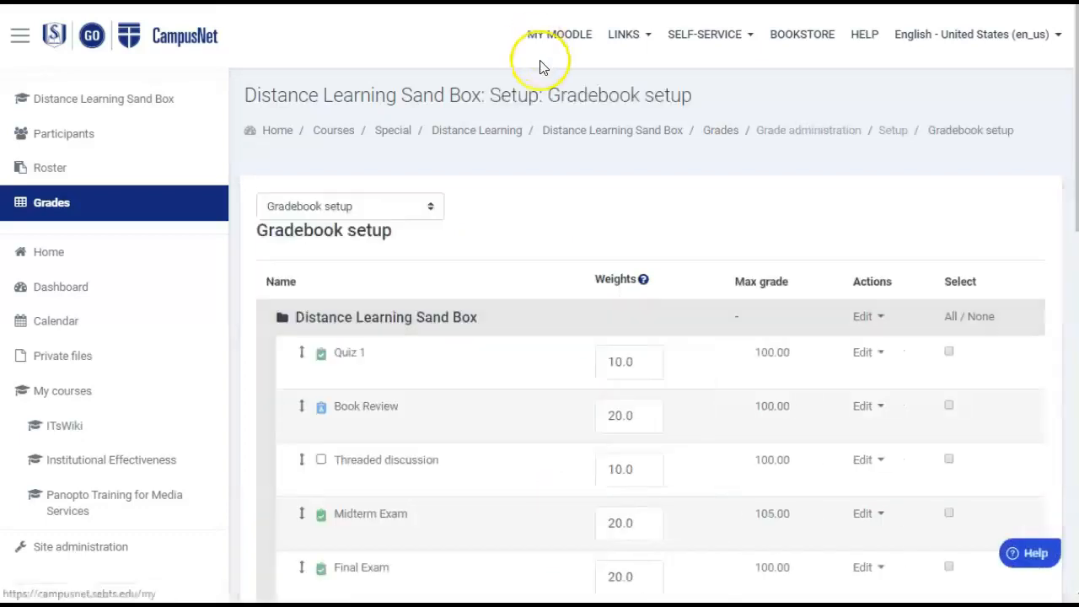
Step: Set the Quizzes category's weight to 20 and save the gradebook changes
scroll(537, 278, down, 5)
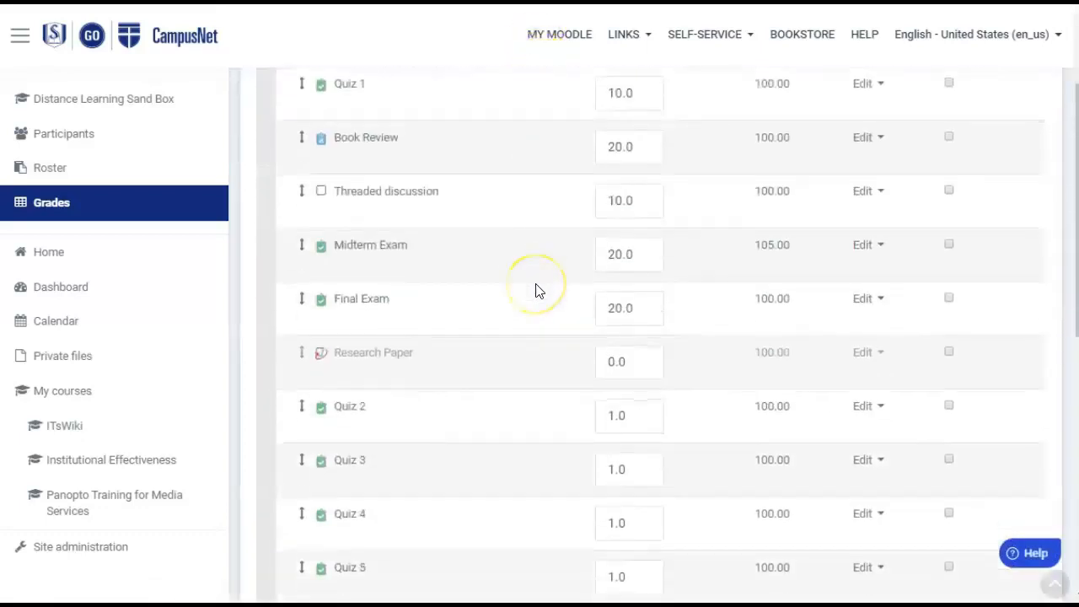
scroll(537, 291, down, 1)
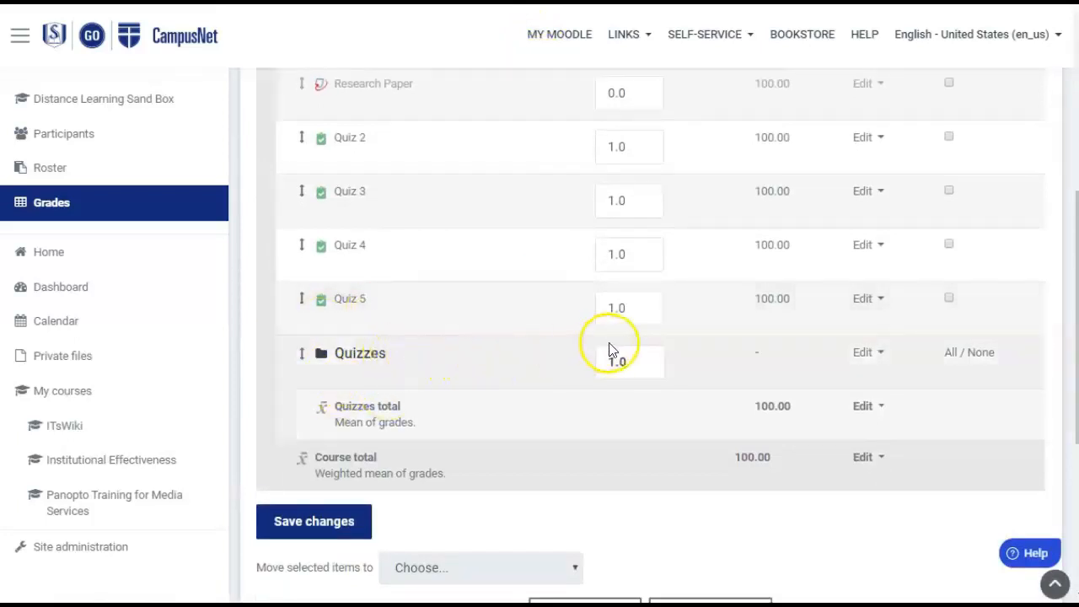
double_click(648, 362)
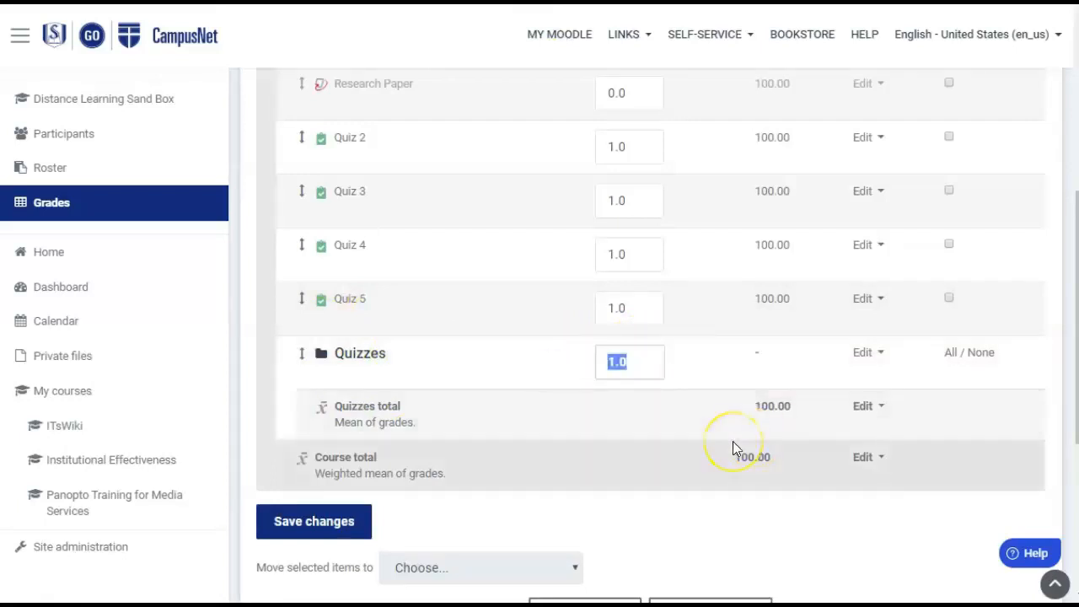
text(20.0)
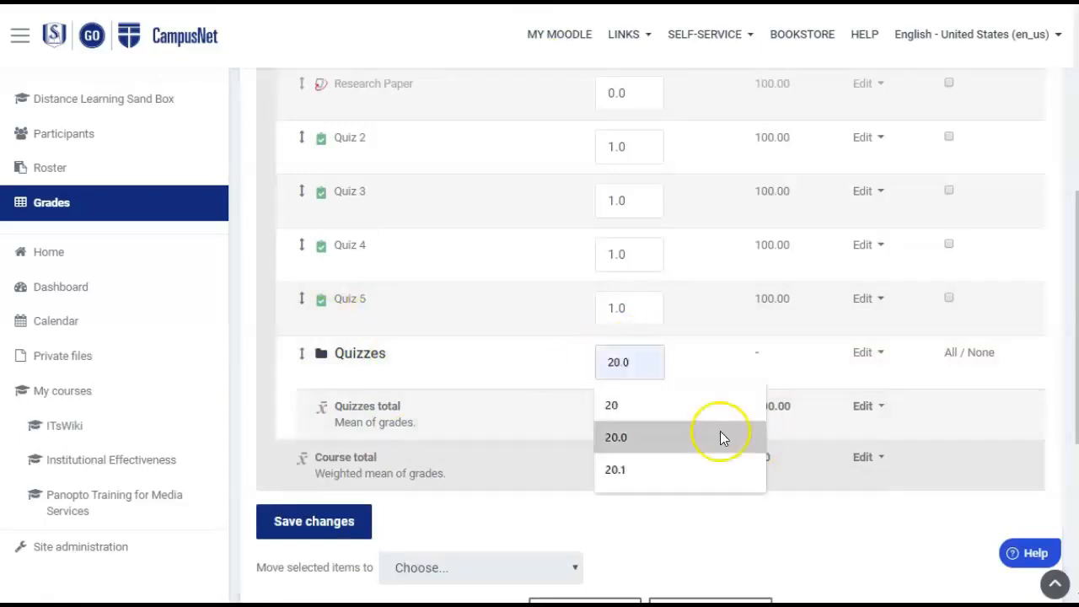
click(700, 413)
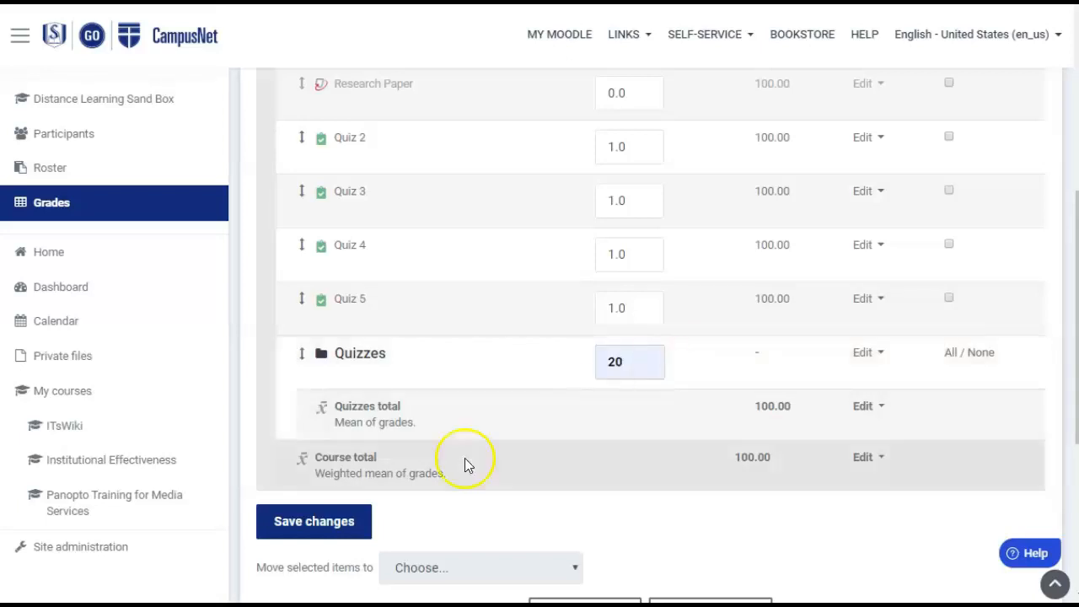
click(327, 520)
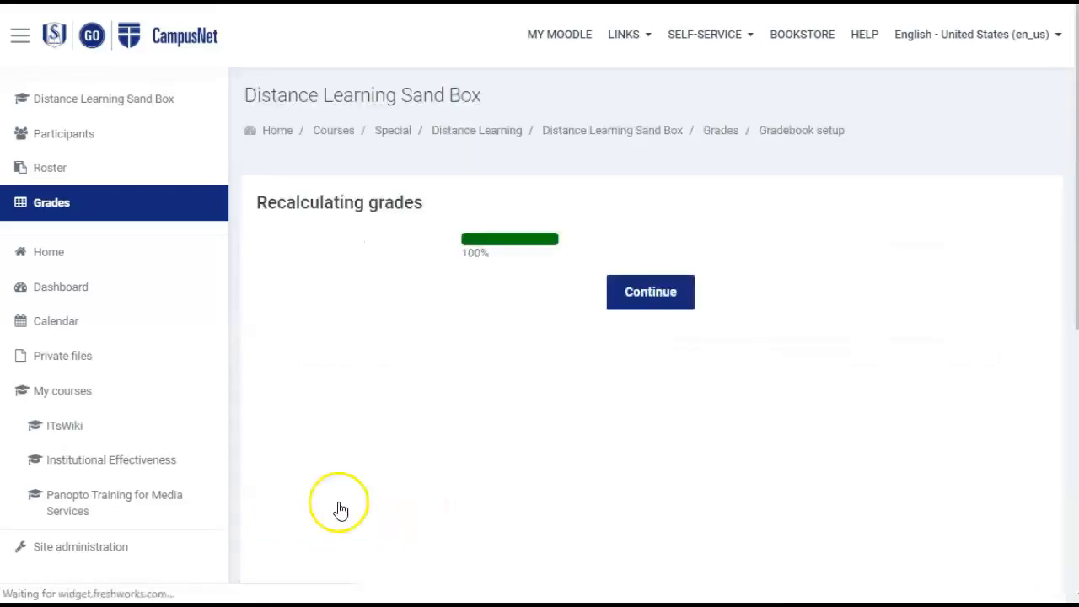
click(628, 293)
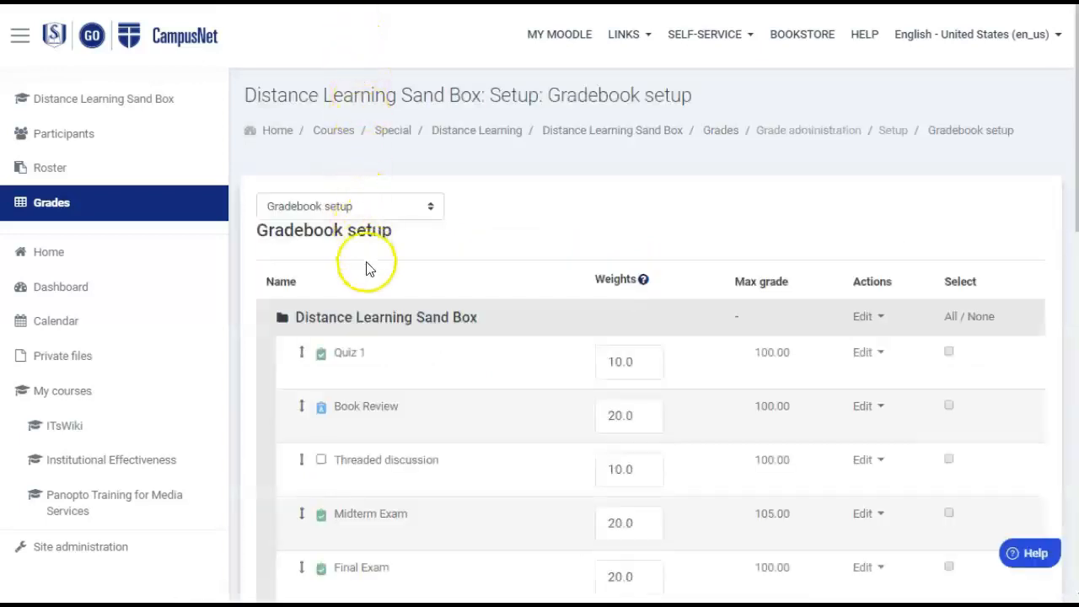
Step: Review the weights of all grade items and save the gradebook setup again
scroll(518, 439, down, 1)
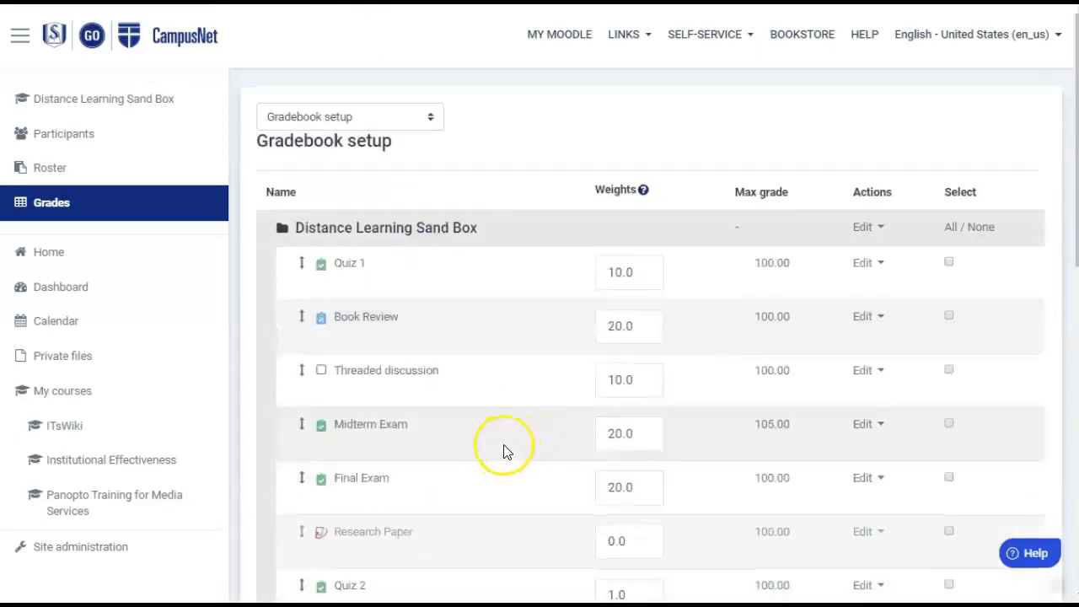
scroll(510, 430, down, 3)
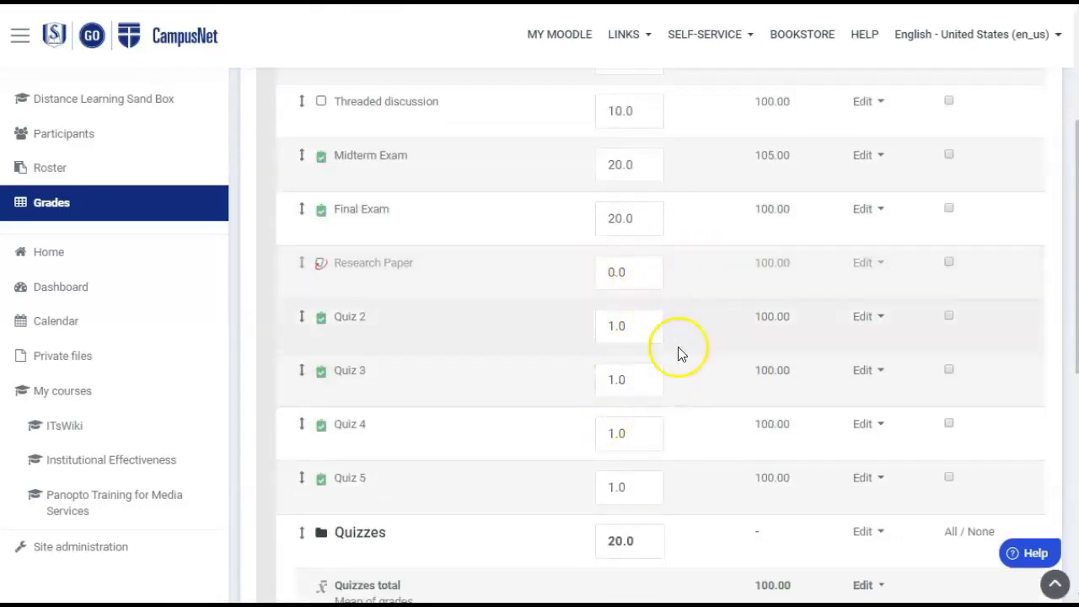
scroll(691, 422, down, 3)
scroll(684, 498, down, 1)
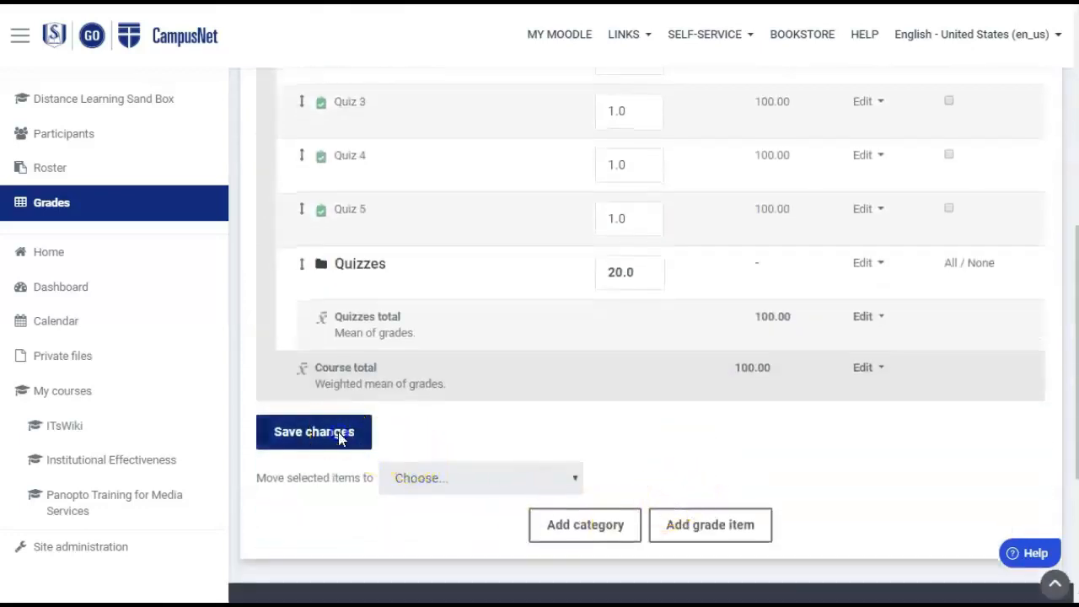
click(345, 432)
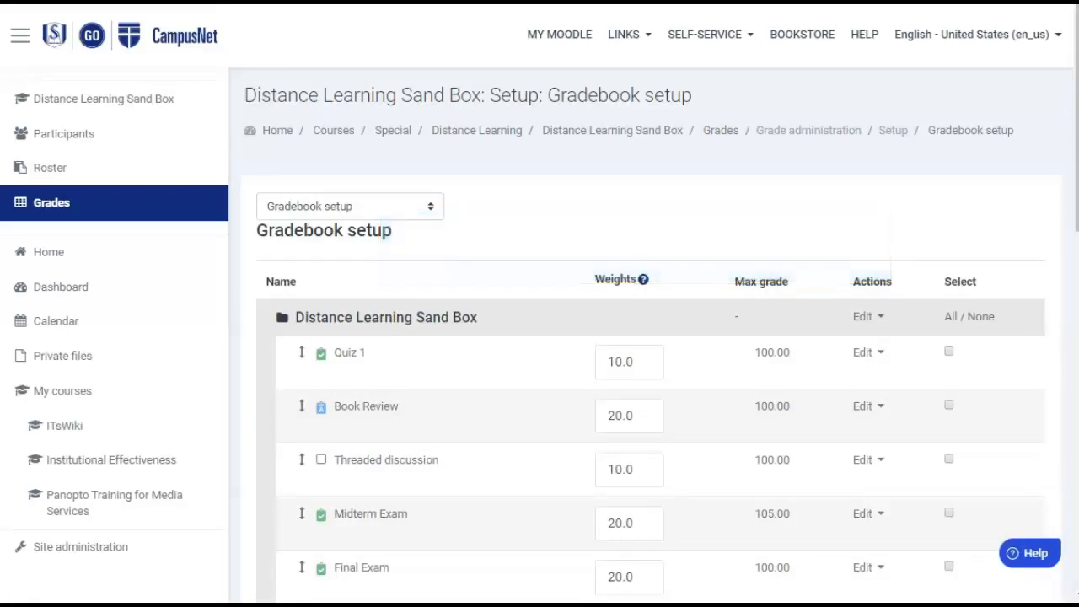
Step: Move Quiz 2, Quiz 3, Quiz 4 and Quiz 5 into the Quizzes category and continue past the grade recalculation
scroll(513, 108, down, 4)
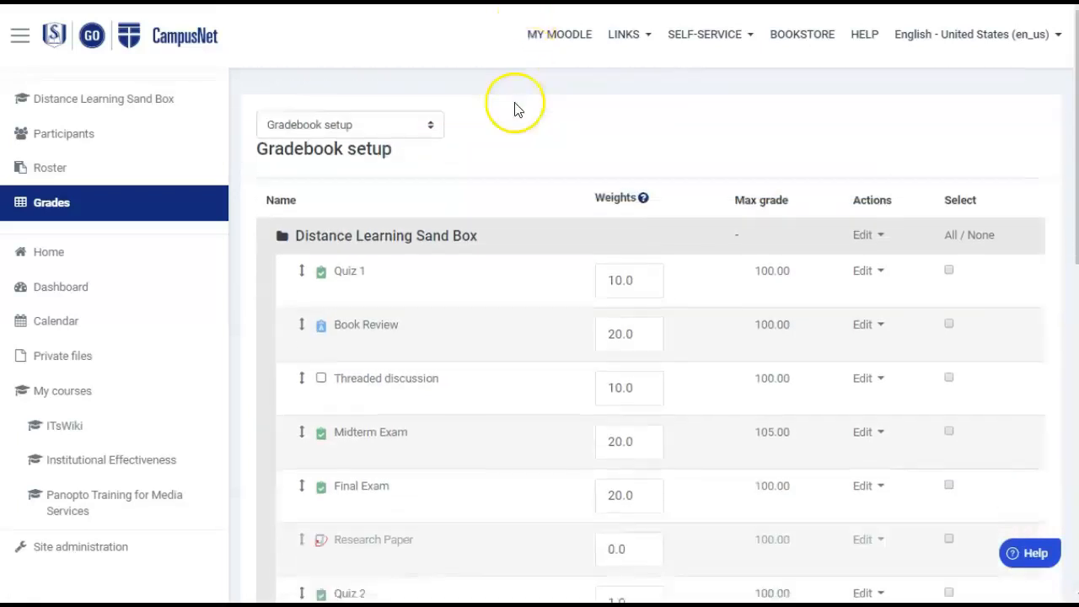
scroll(486, 164, down, 2)
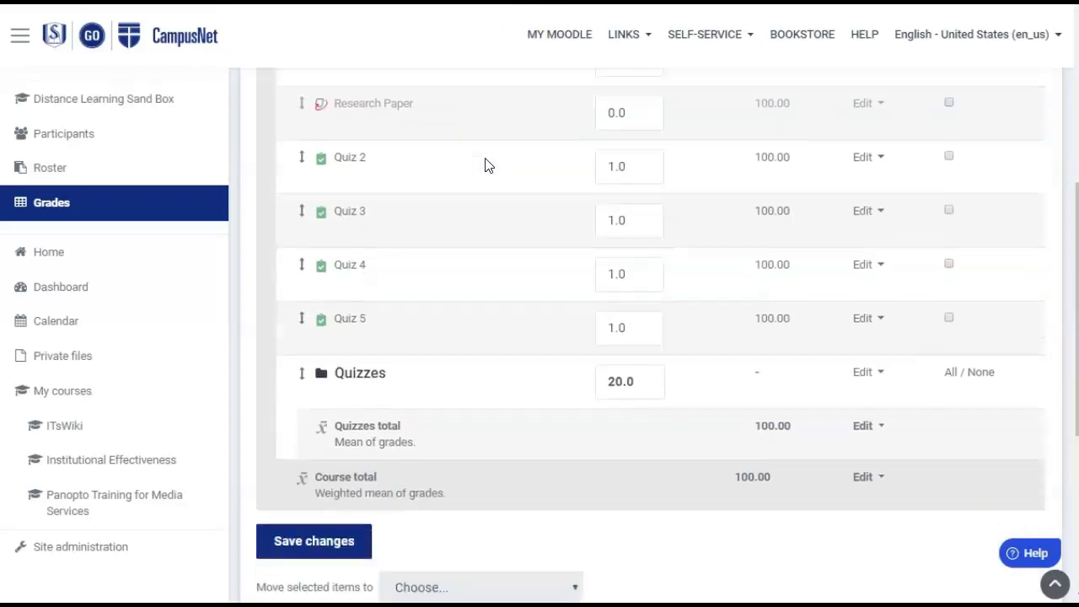
click(950, 138)
click(950, 191)
click(950, 244)
click(950, 300)
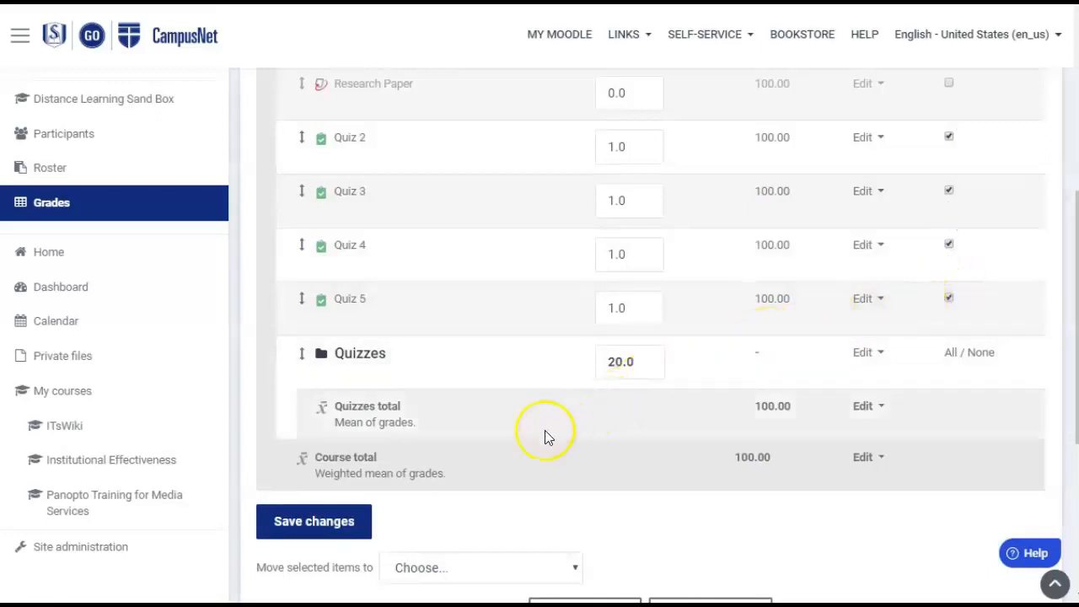
scroll(485, 480, down, 3)
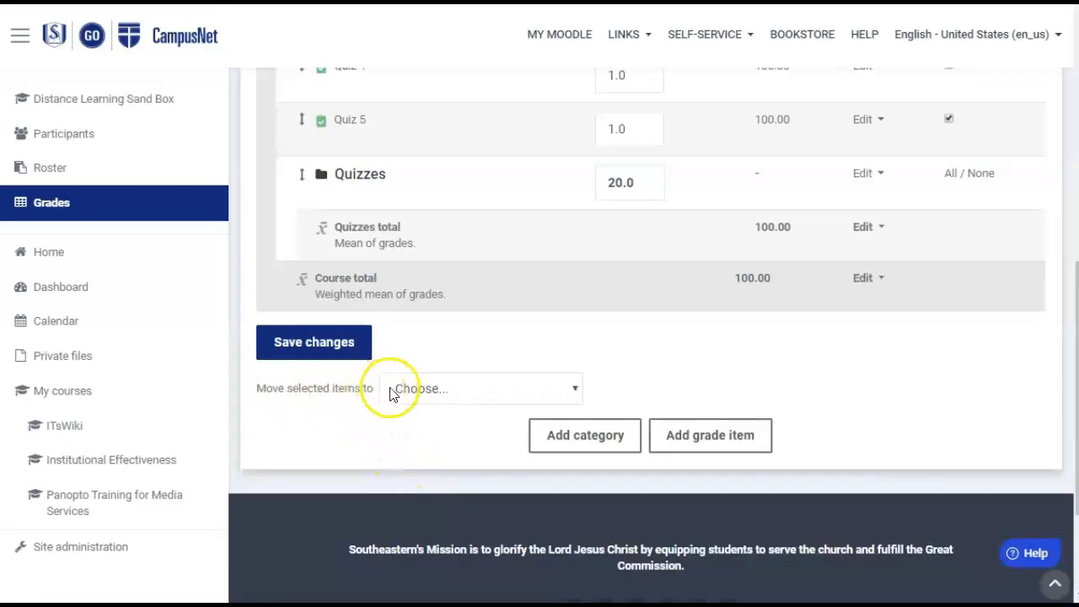
click(508, 389)
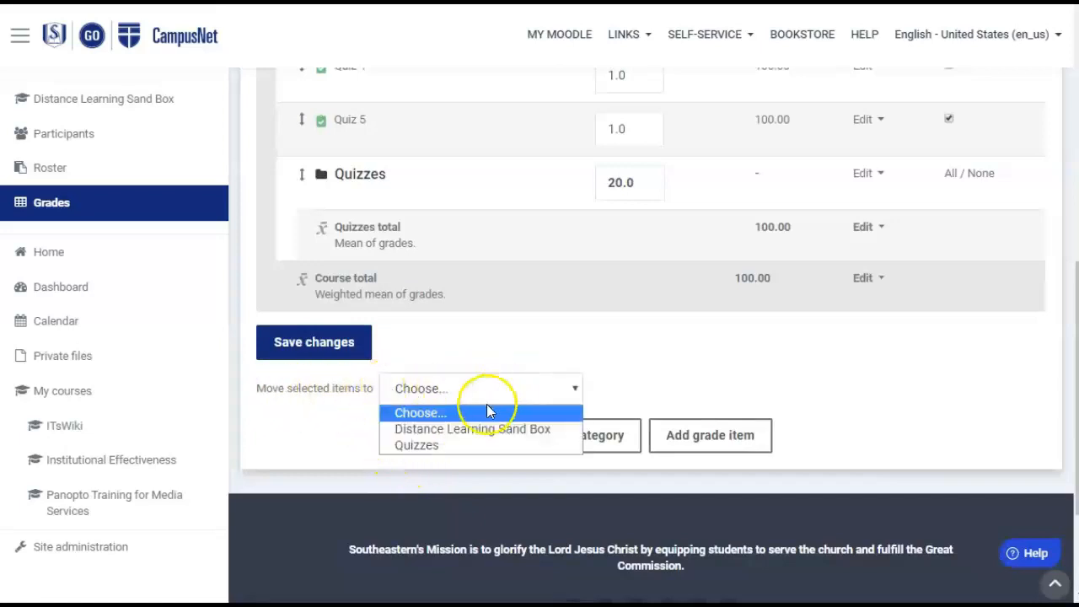
click(416, 445)
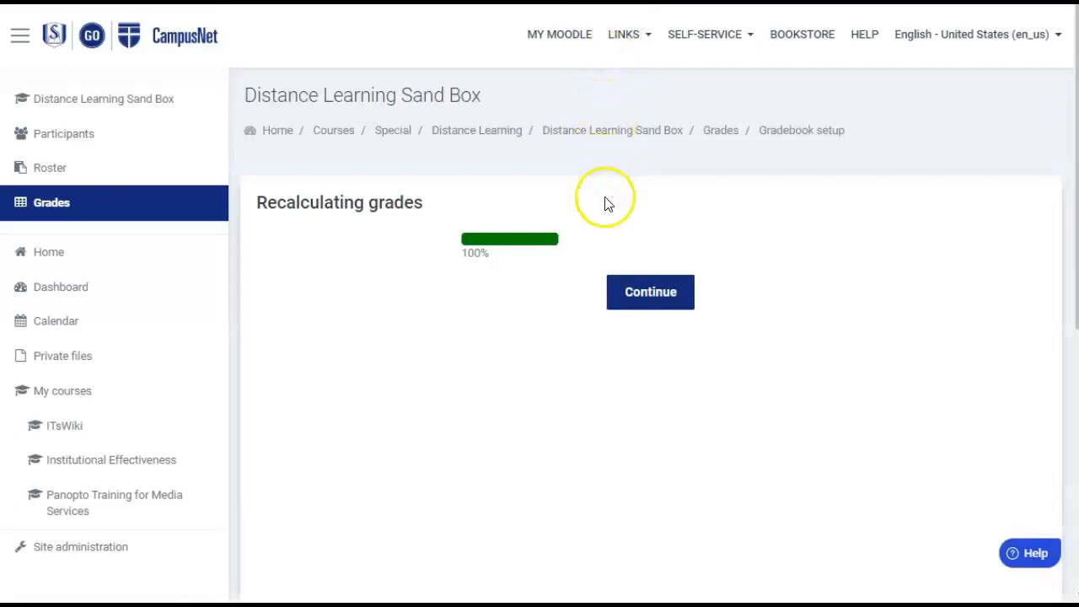
click(667, 299)
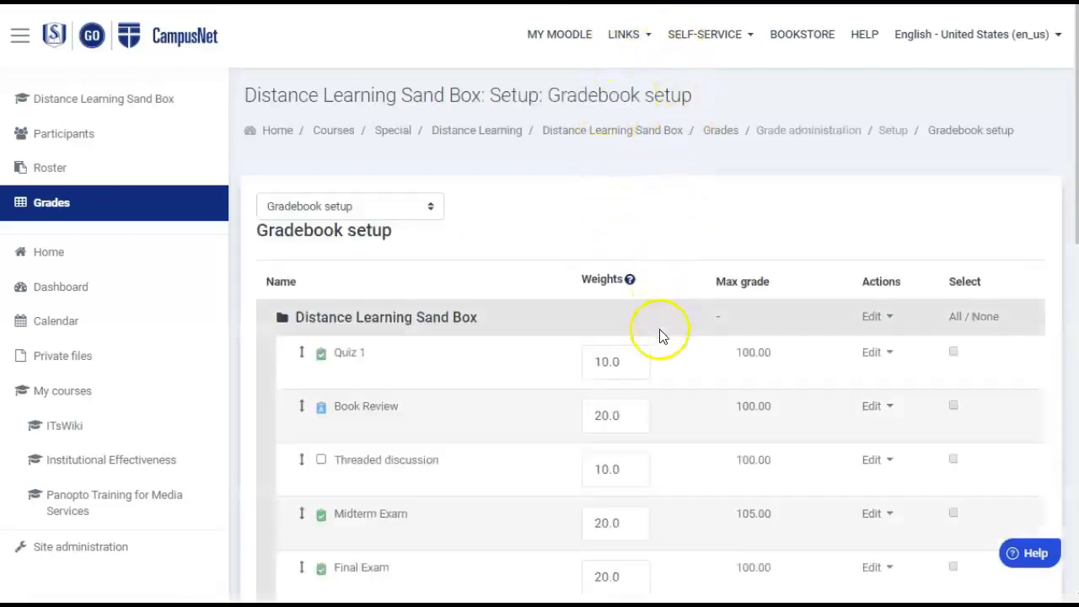
Step: Review the gradebook's items and weights, the contents of the Quizzes category, and the options for adding categories and grade items
scroll(667, 400, down, 1)
scroll(669, 402, down, 2)
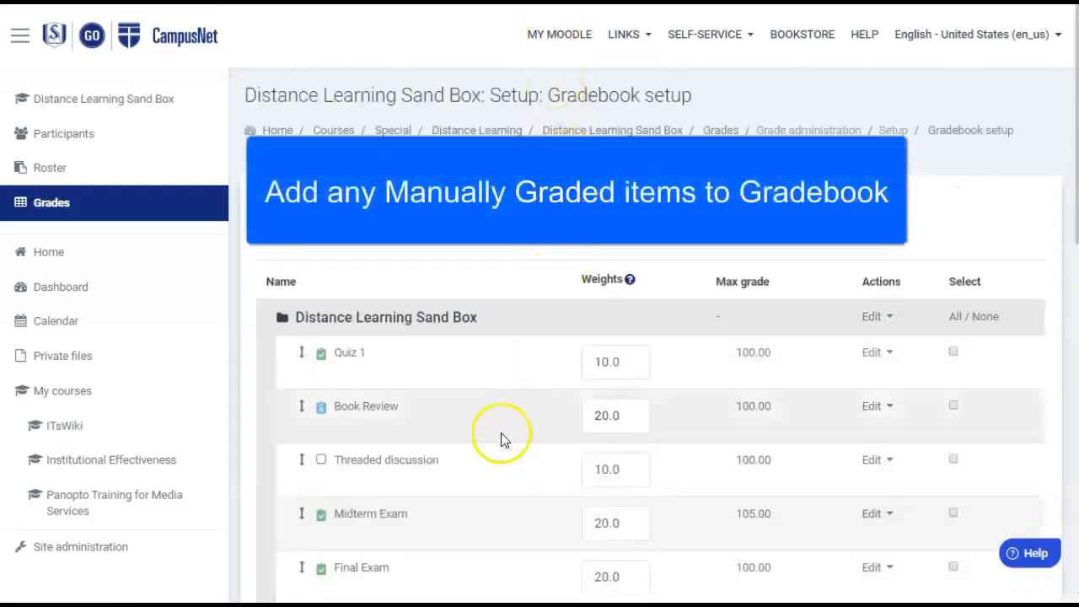
scroll(501, 443, down, 1)
scroll(508, 446, down, 1)
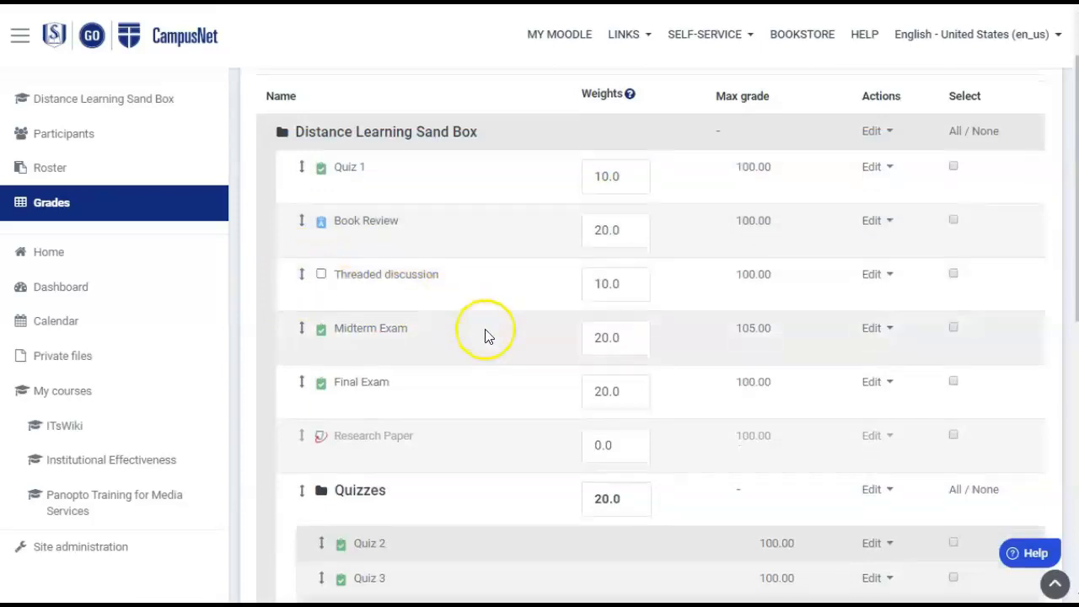
scroll(477, 333, down, 4)
scroll(476, 340, down, 1)
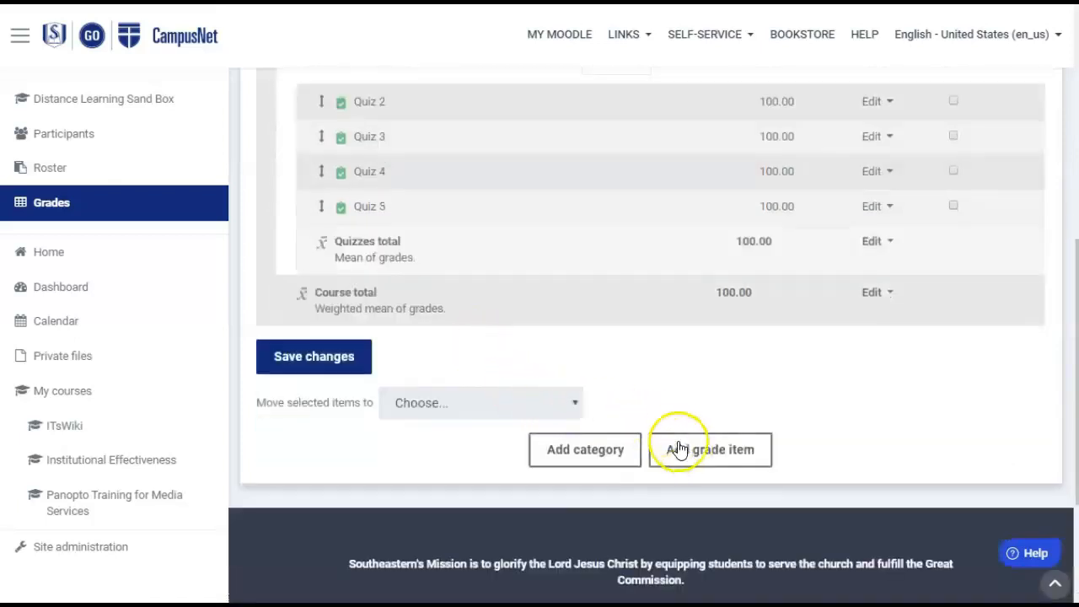
scroll(519, 266, up, 5)
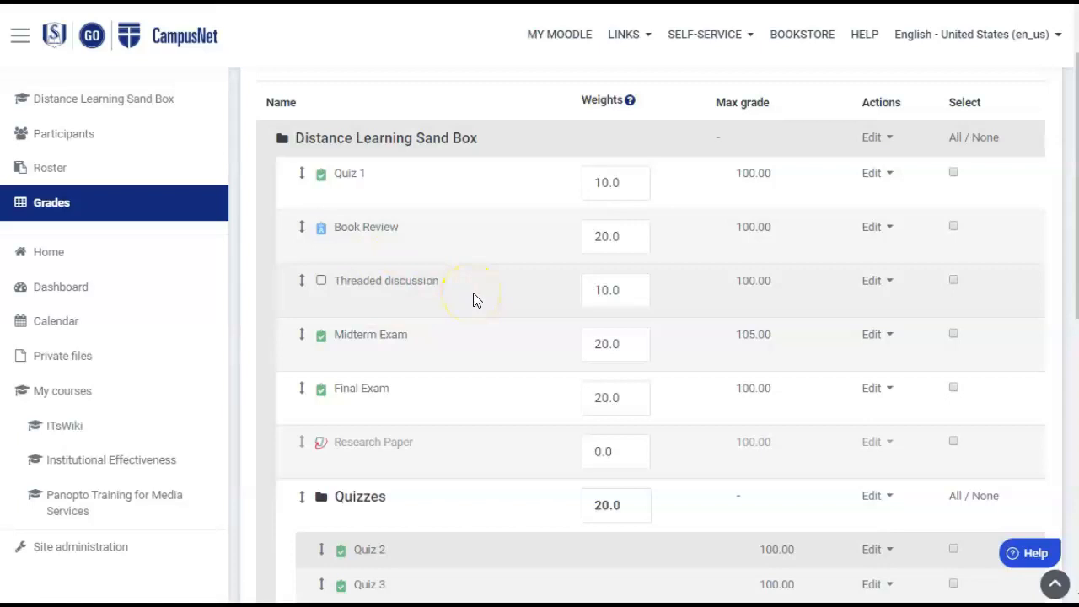
scroll(474, 297, down, 5)
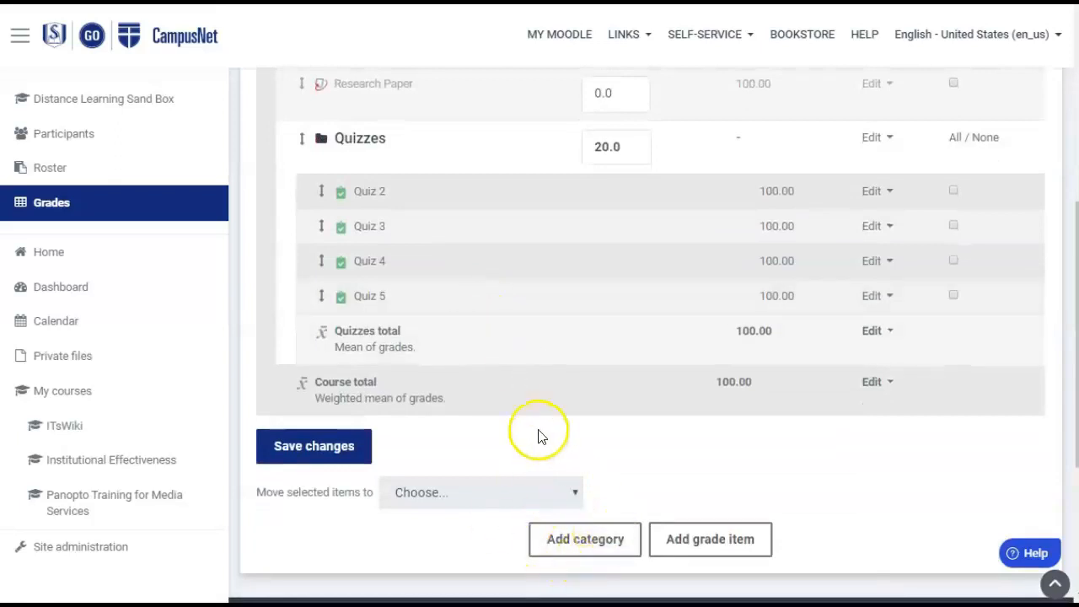
scroll(552, 457, up, 5)
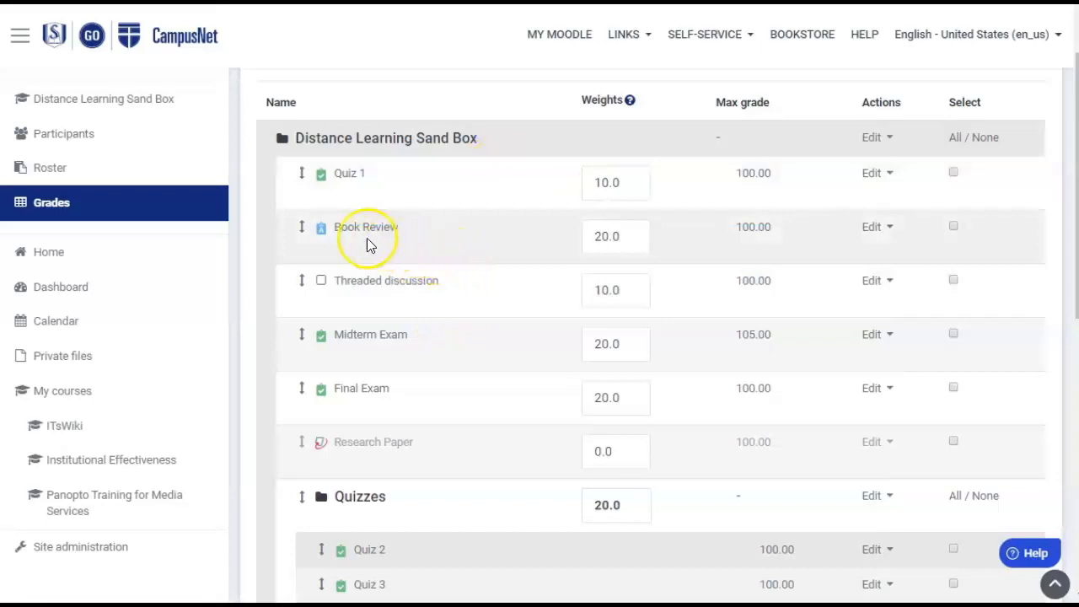
Step: Move the Book Review item to the position between Threaded discussion and Midterm Exam
click(302, 231)
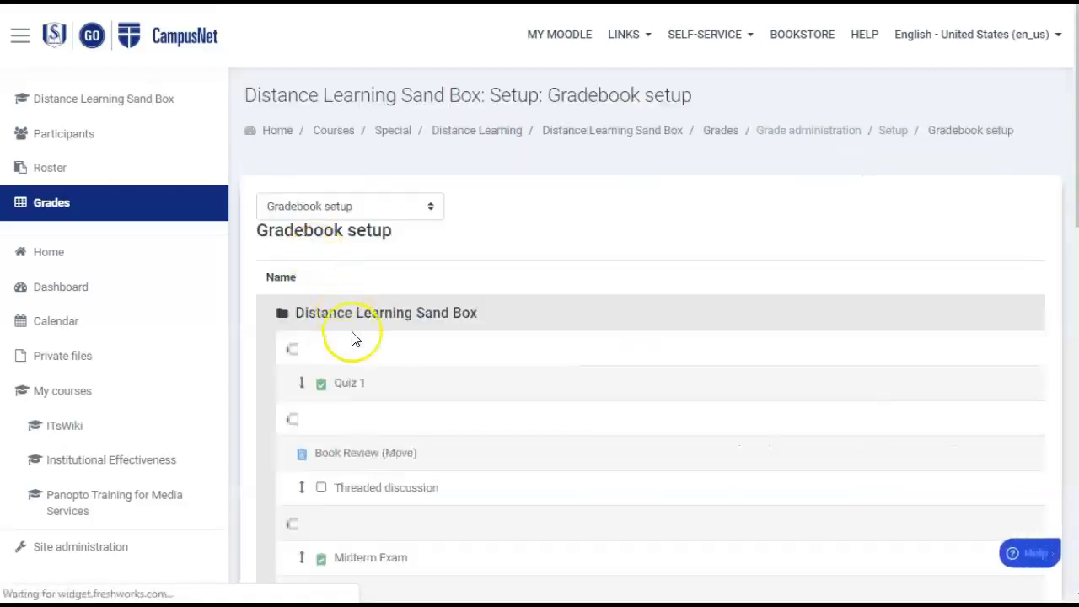
scroll(368, 409, down, 1)
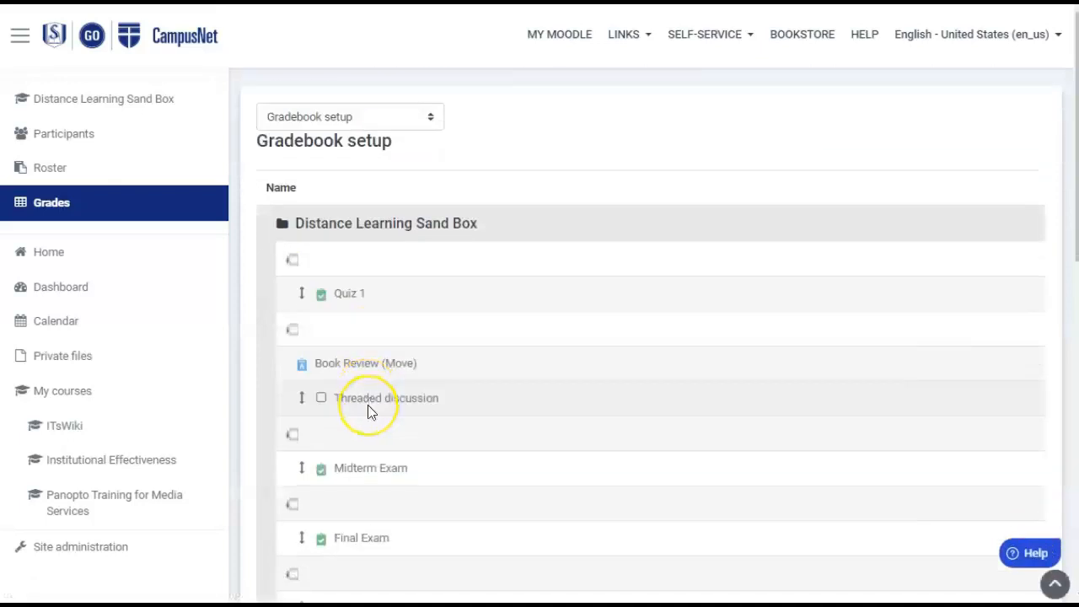
scroll(368, 405, down, 1)
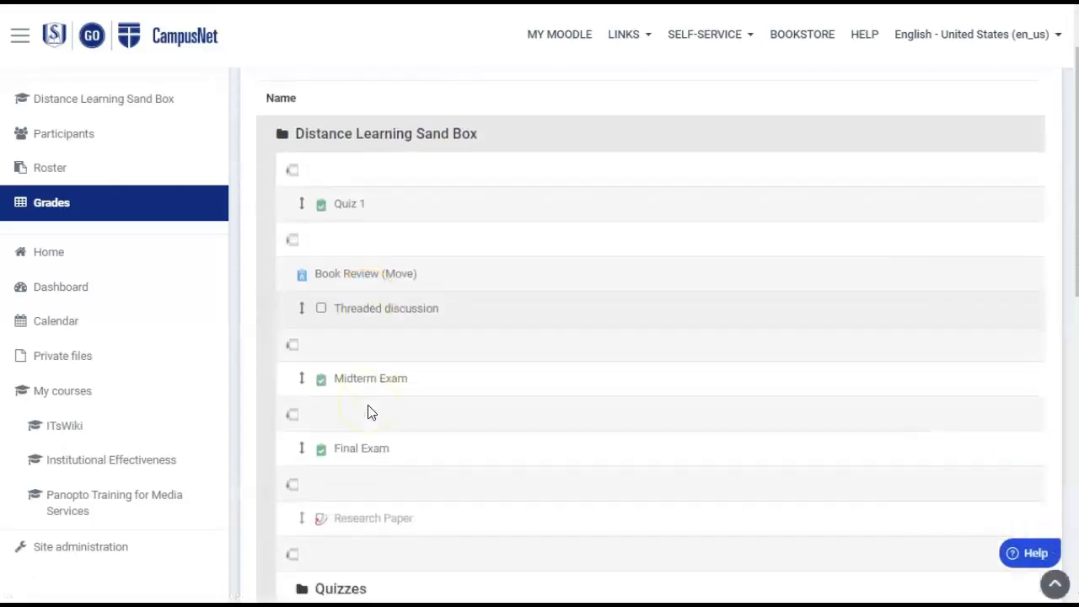
click(298, 351)
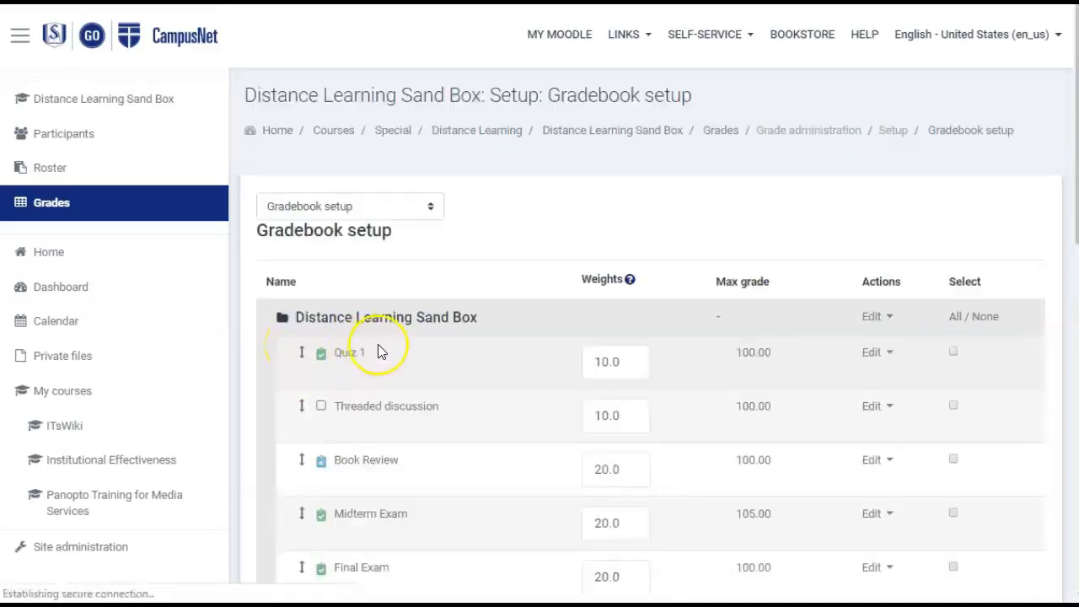
Step: Open the Grader report and look over the participants' grades for the course items
scroll(505, 390, down, 1)
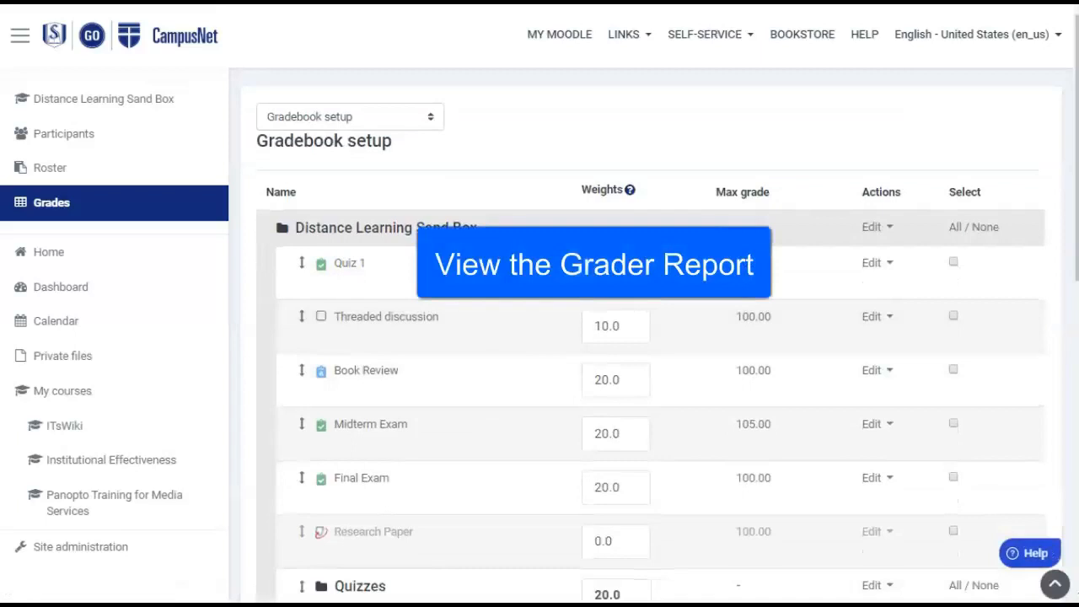
scroll(649, 337, up, 1)
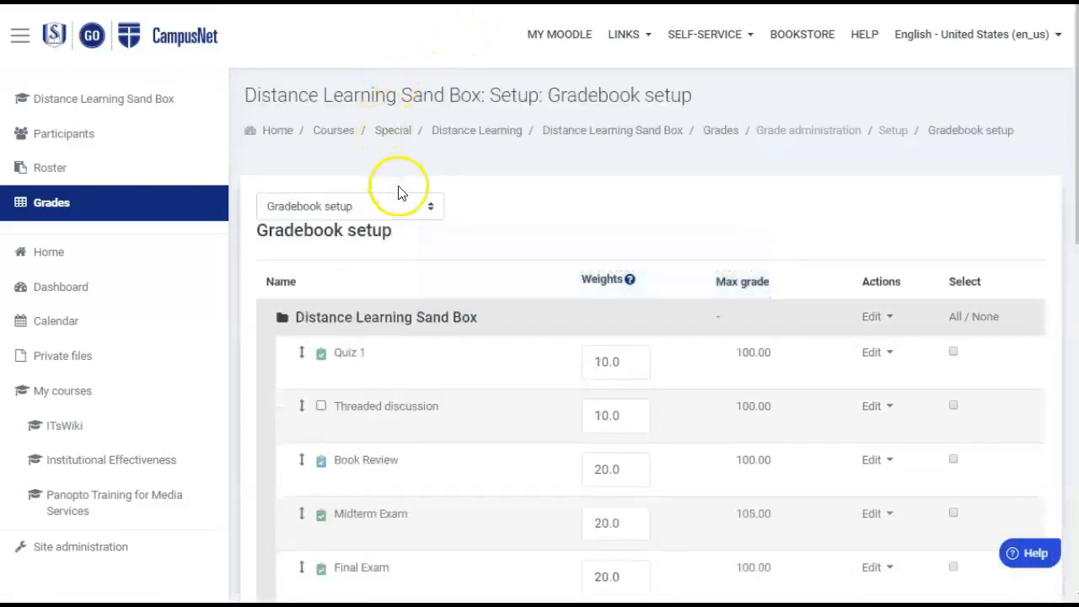
click(431, 206)
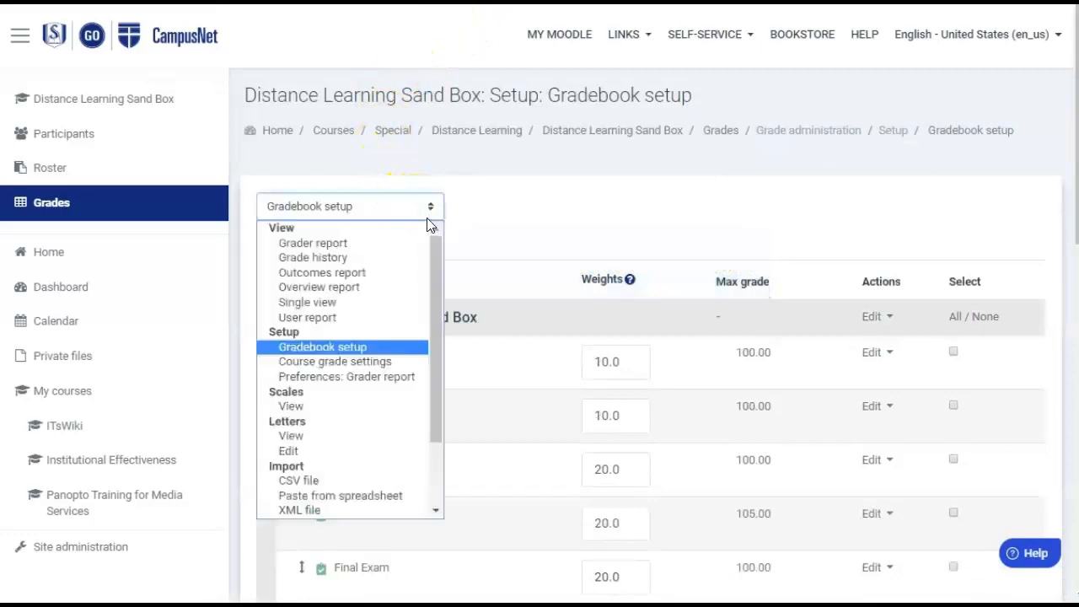
click(340, 243)
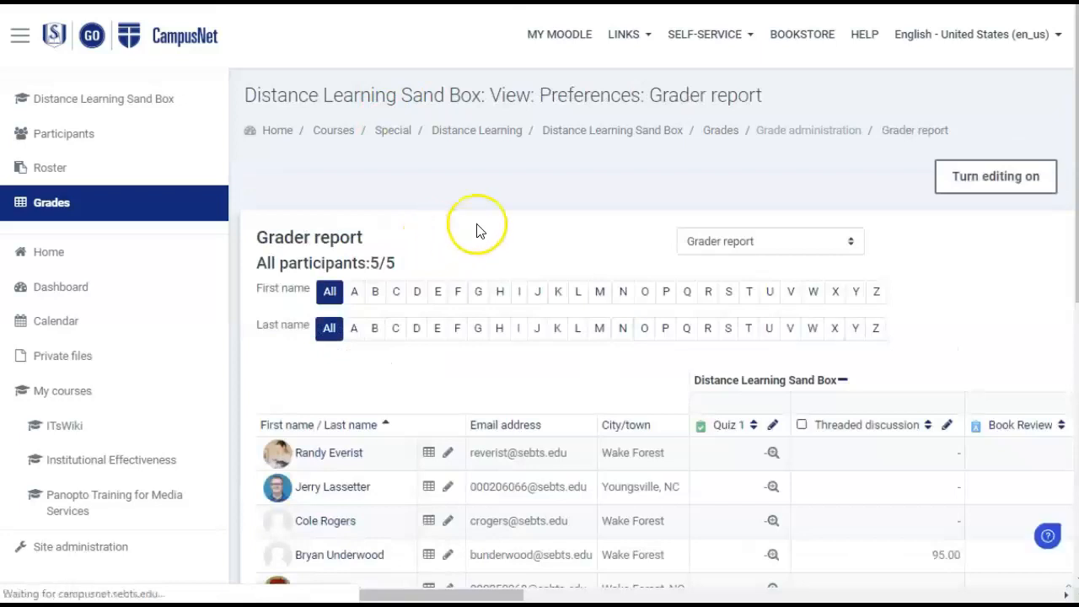
scroll(595, 221, down, 2)
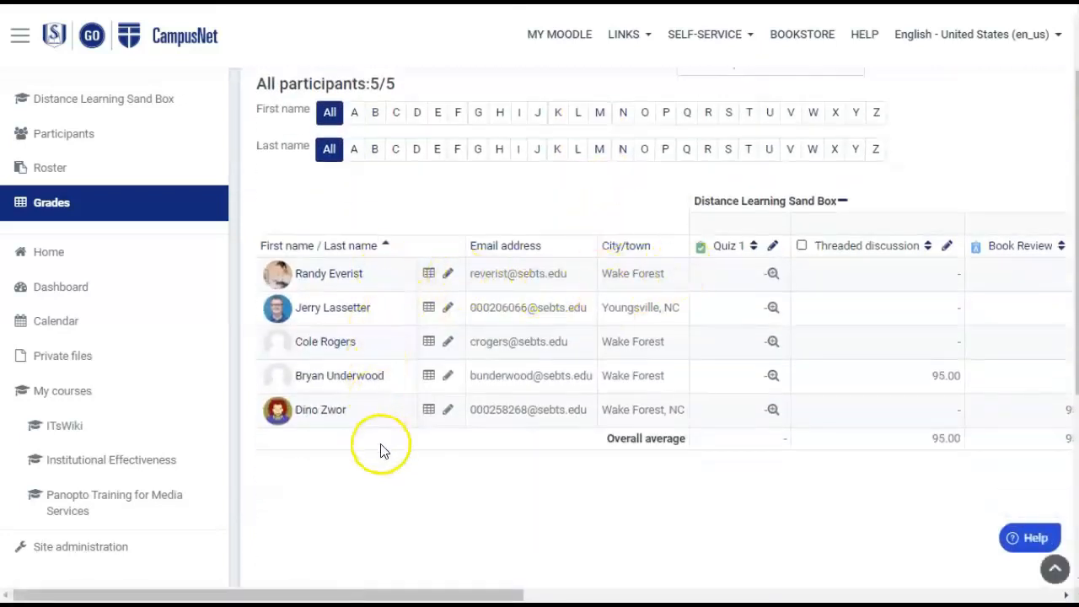
drag(494, 595, 387, 599)
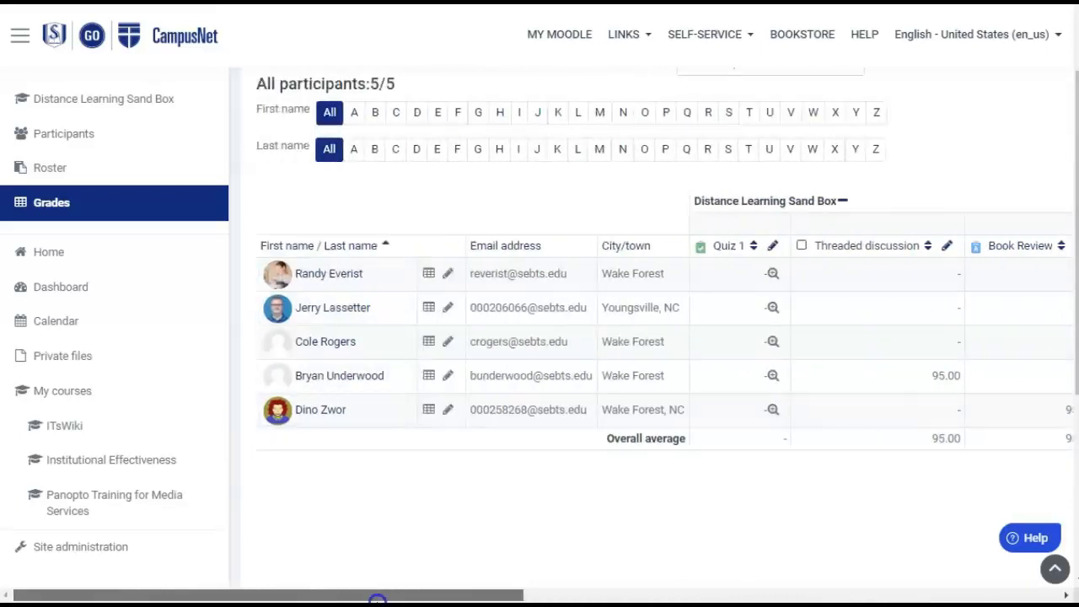